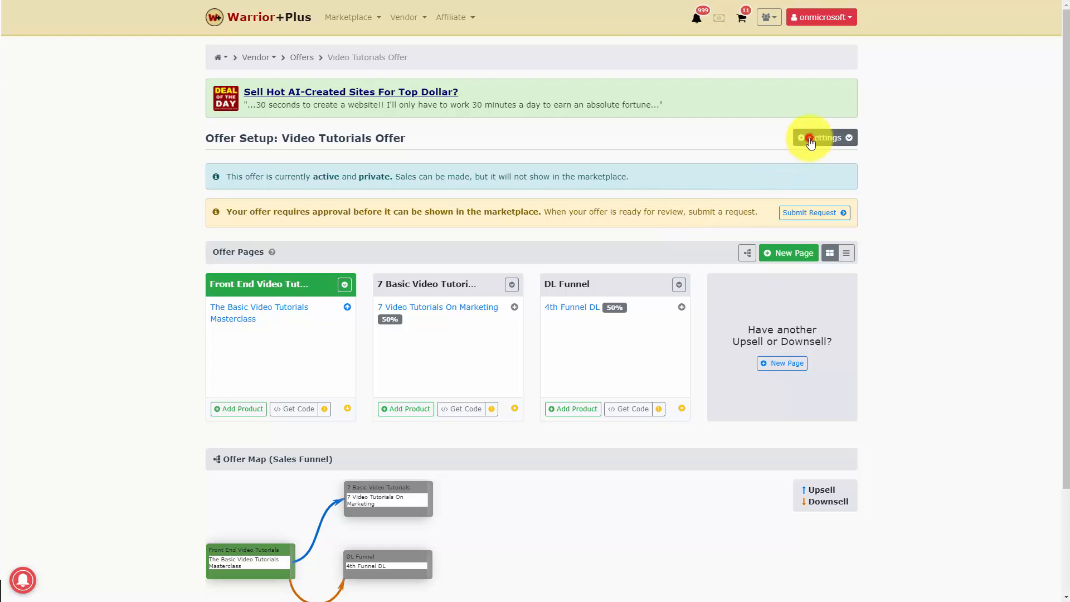
- Open the Video Tutorials Offer's settings and turn on its Affiliate Program
{"action": "left_click", "coordinate": [811, 140]}
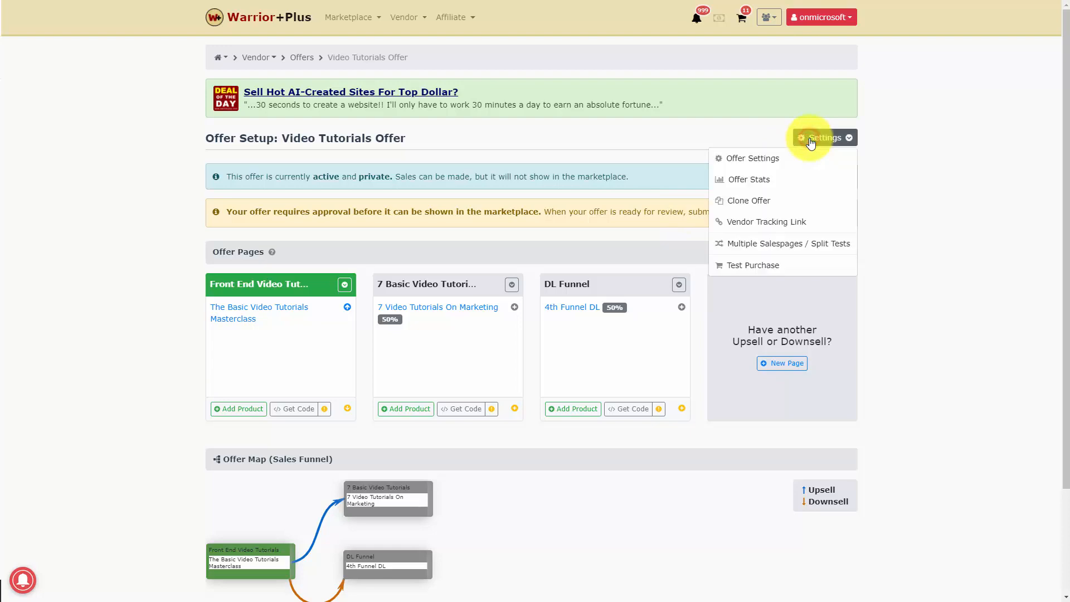
{"action": "left_click", "coordinate": [759, 159]}
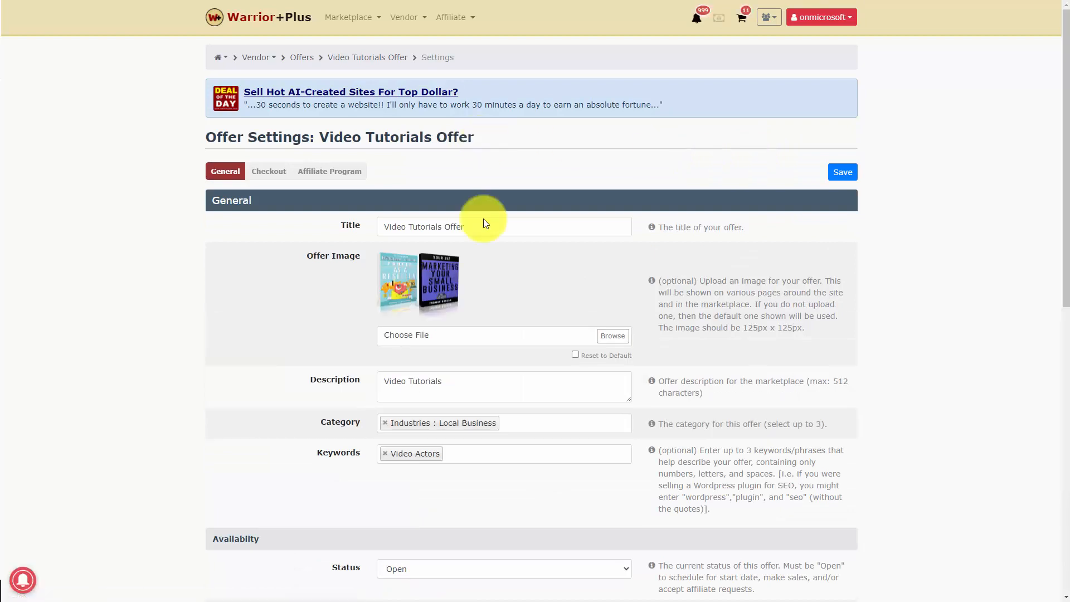
{"action": "scroll", "coordinate": [483, 218], "scroll_direction": "down", "scroll_amount": 15}
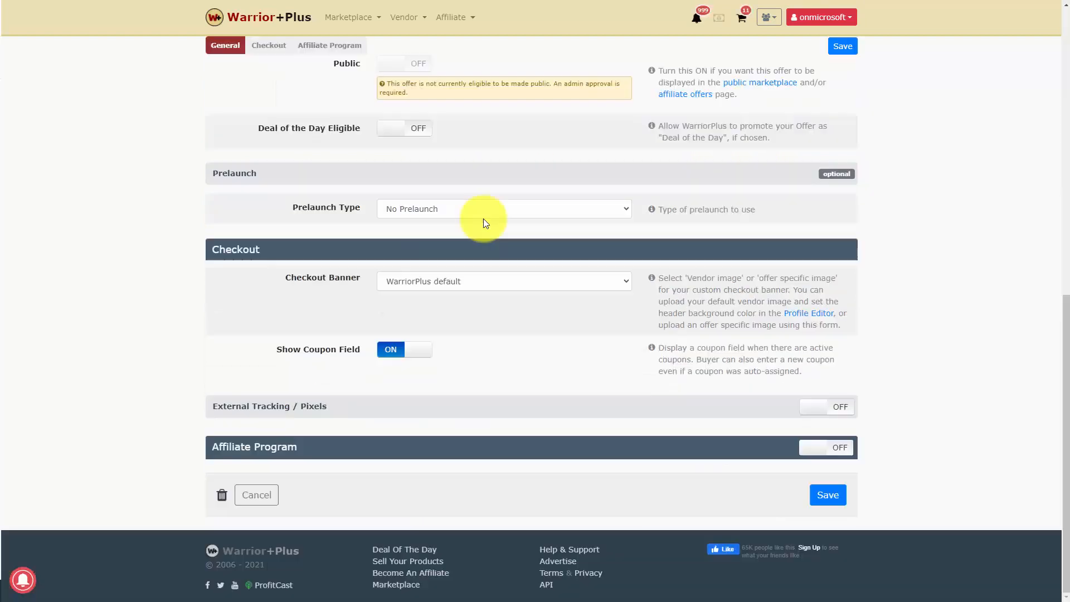
{"action": "left_click", "coordinate": [840, 452]}
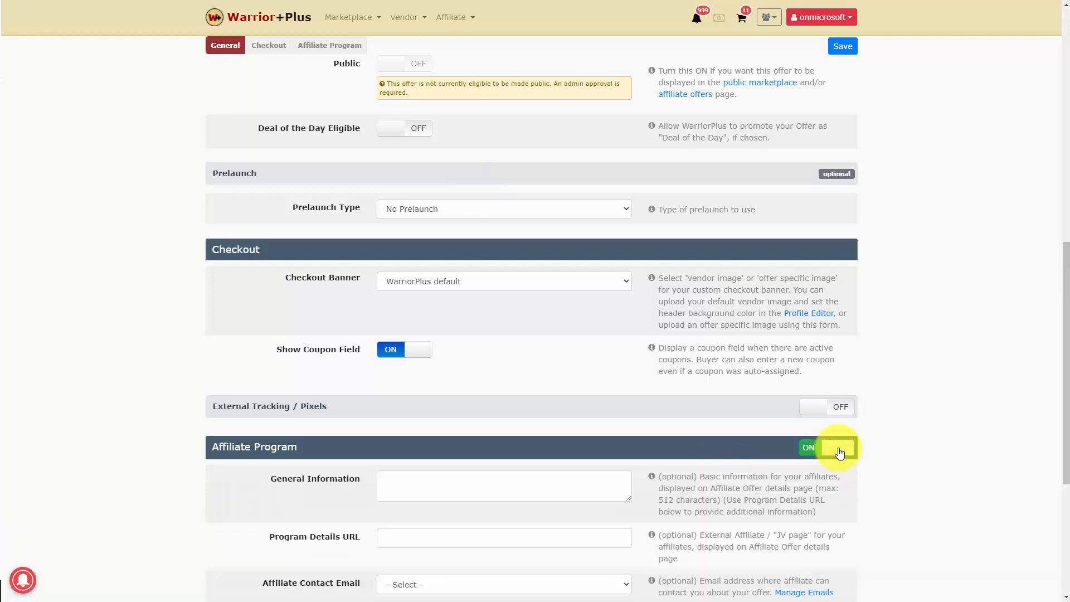
- Enter "This is a live course teaching Video Tutorials" as the affiliate program's General Information
{"action": "scroll", "coordinate": [612, 407], "scroll_direction": "down", "scroll_amount": 3}
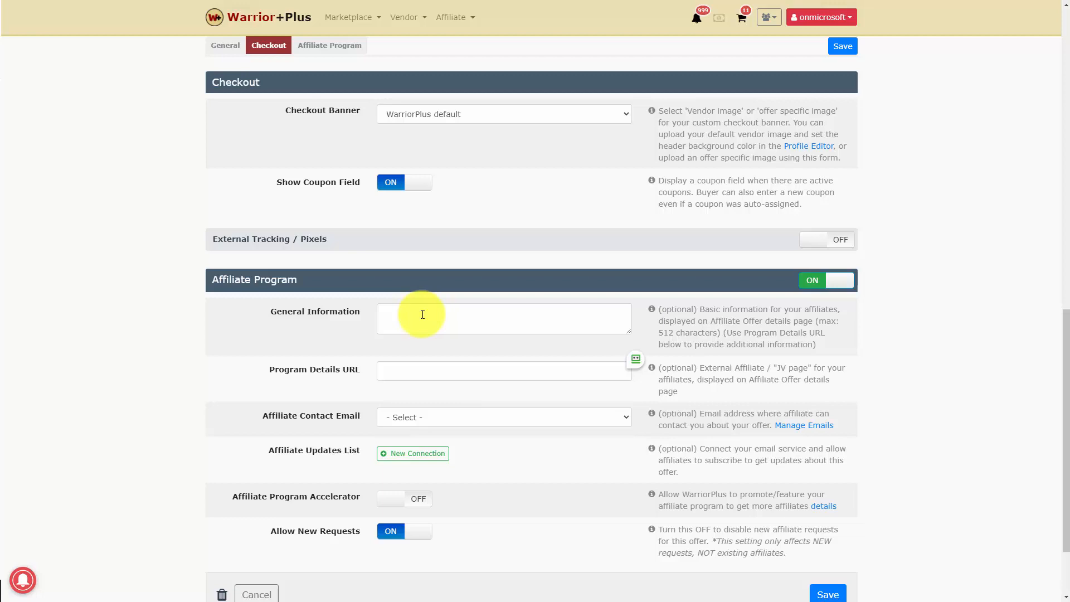
{"action": "left_click", "coordinate": [423, 314]}
{"action": "type", "text": "This is a live course teaching Video Tutorials"}
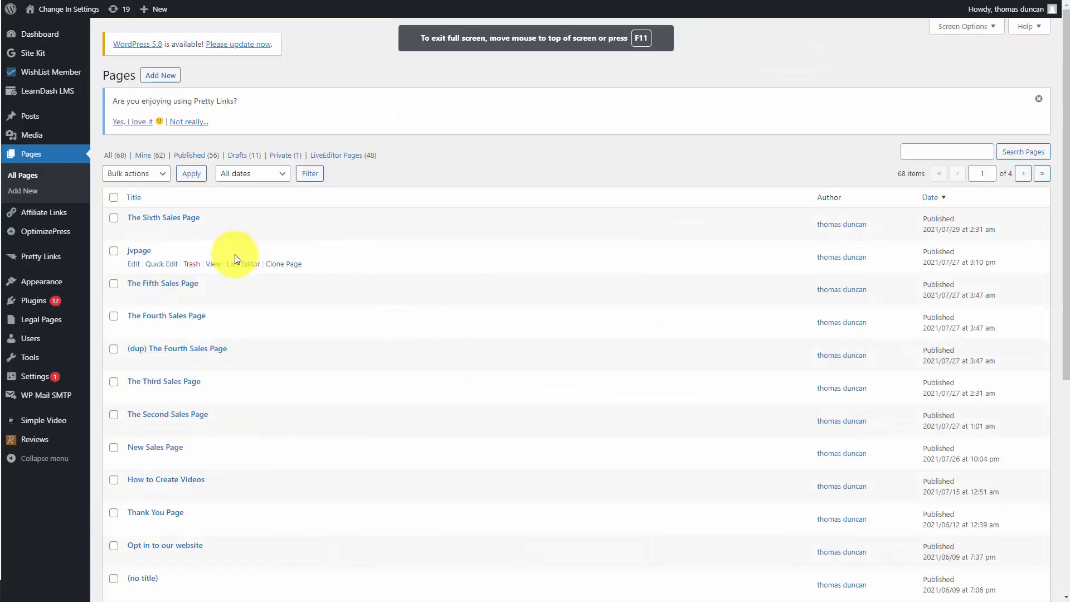
- Copy the jvpage link from the WordPress pages list into the Program Details URL and choose the Affiliate Contact Email
{"action": "right_click", "coordinate": [214, 266]}
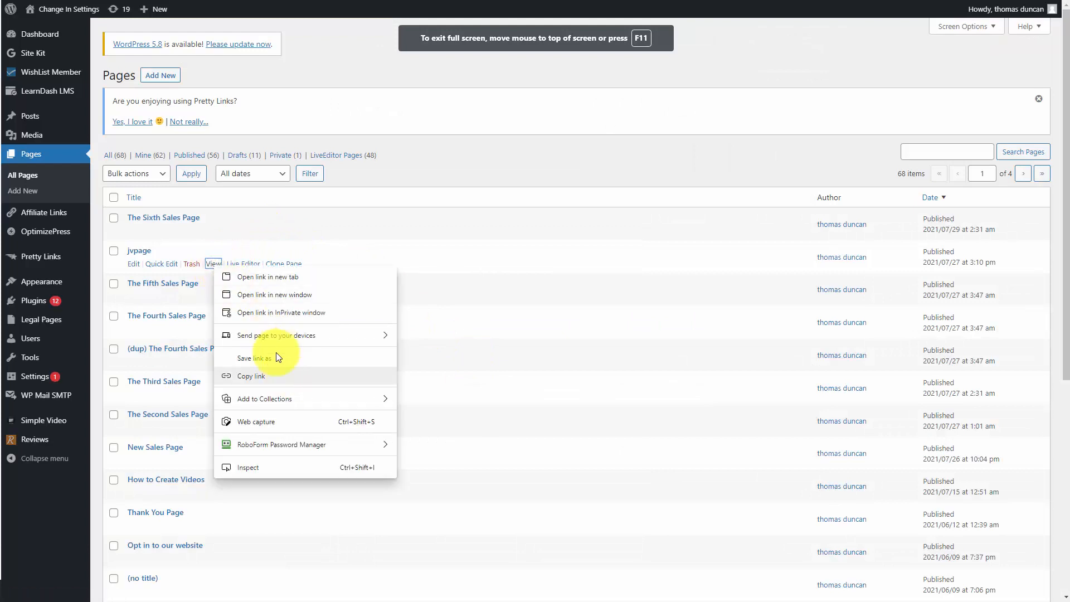
{"action": "left_click", "coordinate": [260, 377]}
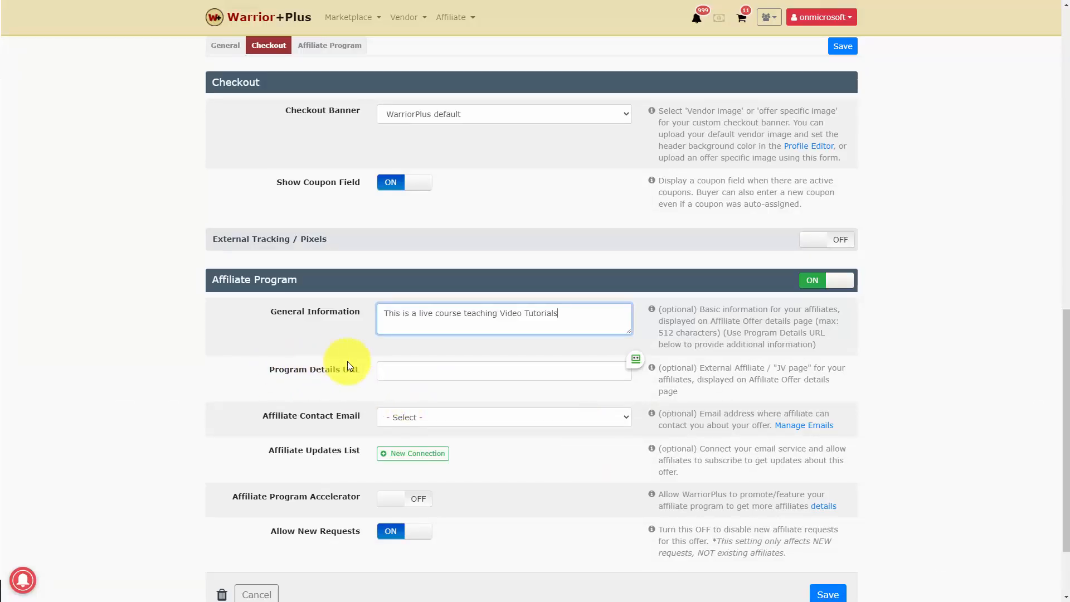
{"action": "left_click", "coordinate": [405, 372]}
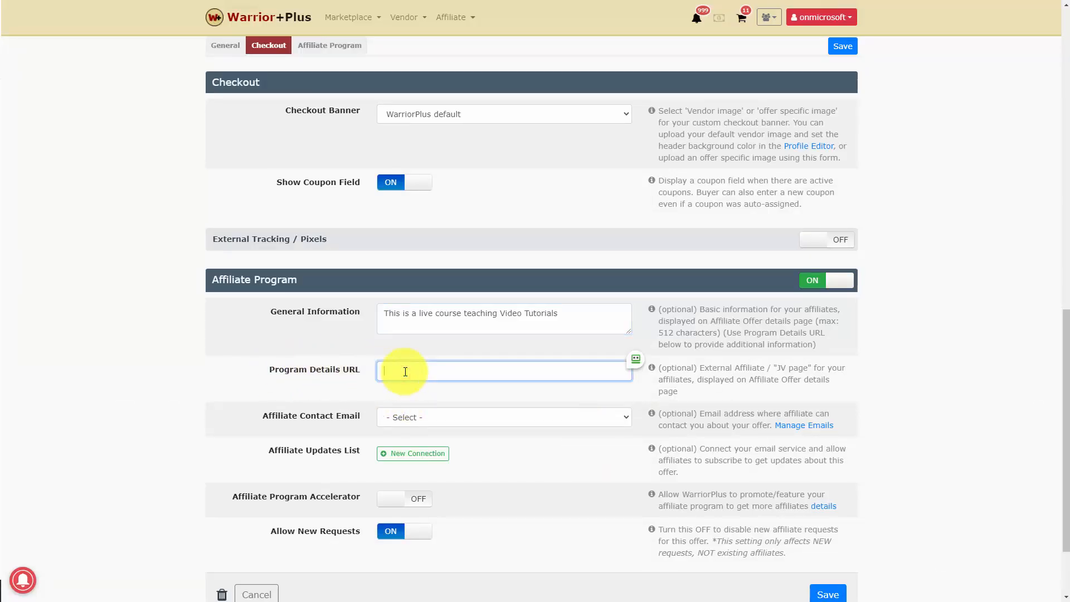
{"action": "key", "text": "ctrl+v"}
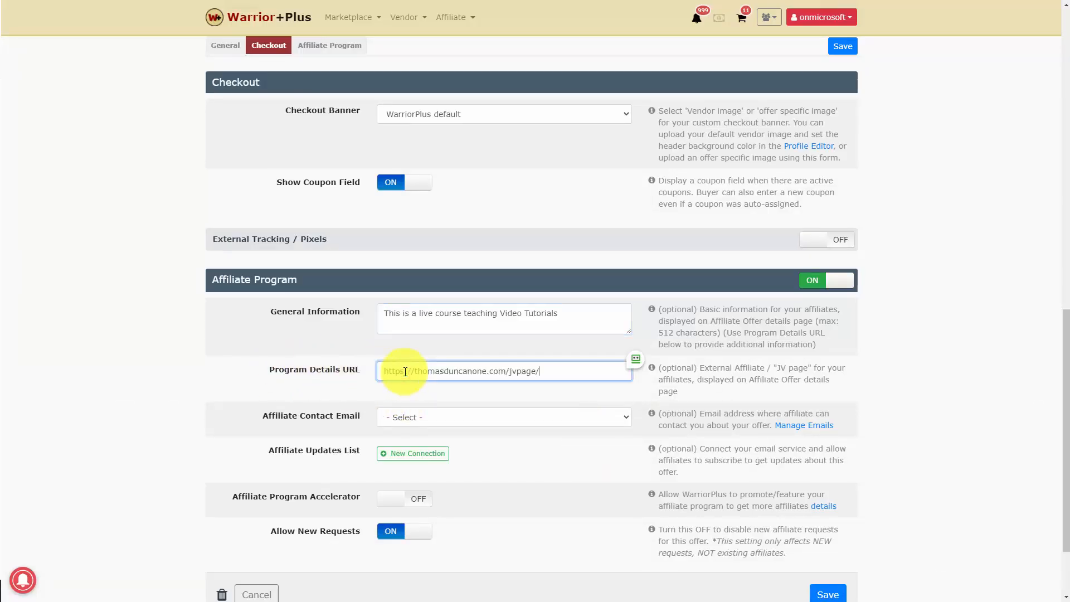
{"action": "left_click", "coordinate": [484, 417]}
{"action": "left_click", "coordinate": [513, 452]}
- Connect the Affiliate Updates List to the MailChimp (Mailchimp Direct) service with the Video Tutorials list and save the connection
{"action": "scroll", "coordinate": [490, 418], "scroll_direction": "down", "scroll_amount": 2}
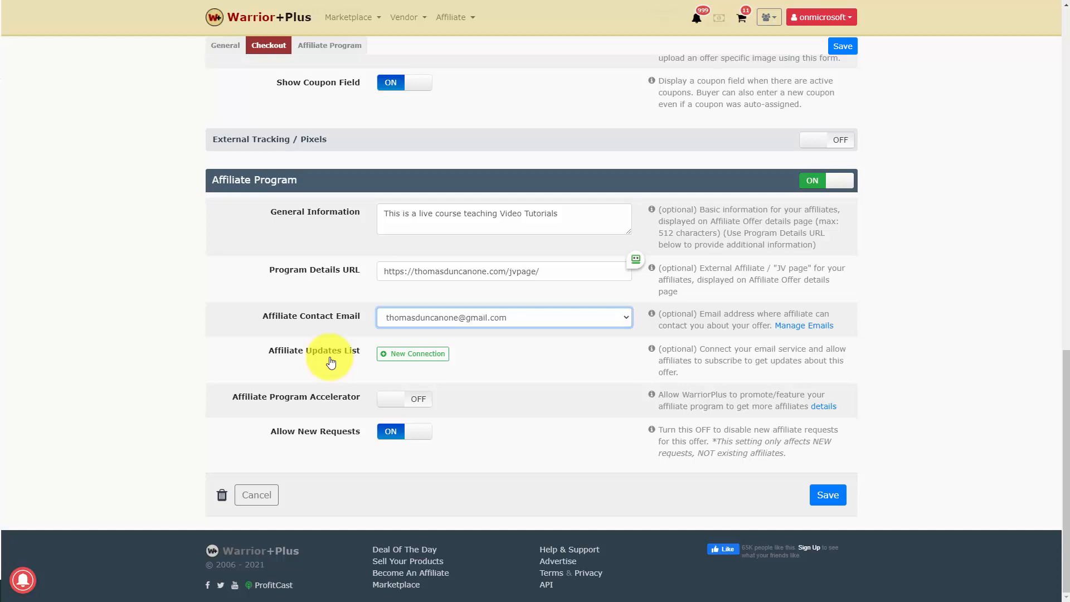
{"action": "left_click", "coordinate": [407, 357]}
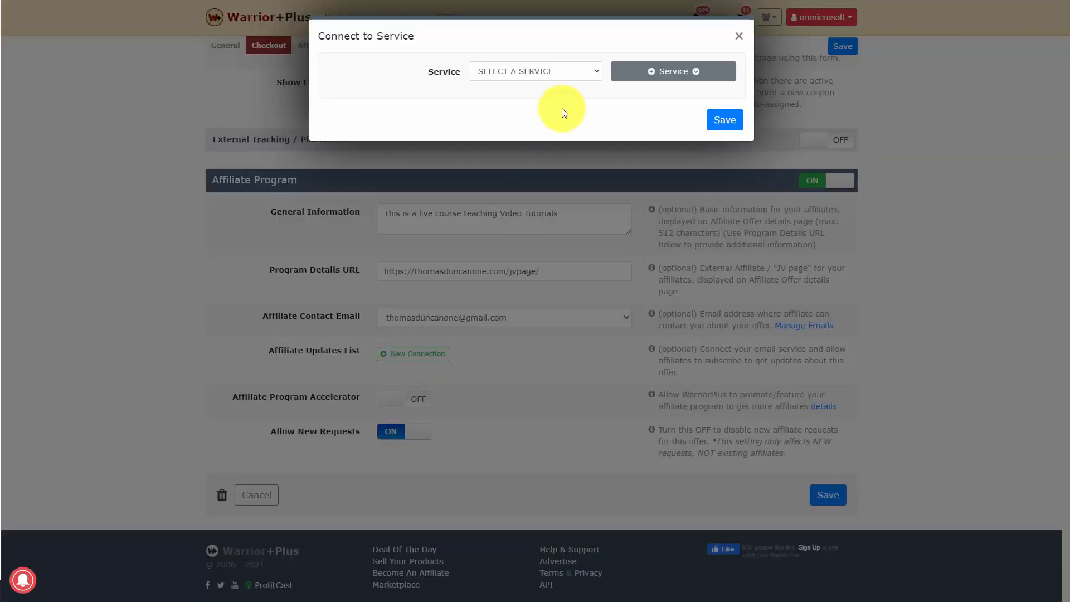
{"action": "left_click", "coordinate": [544, 71]}
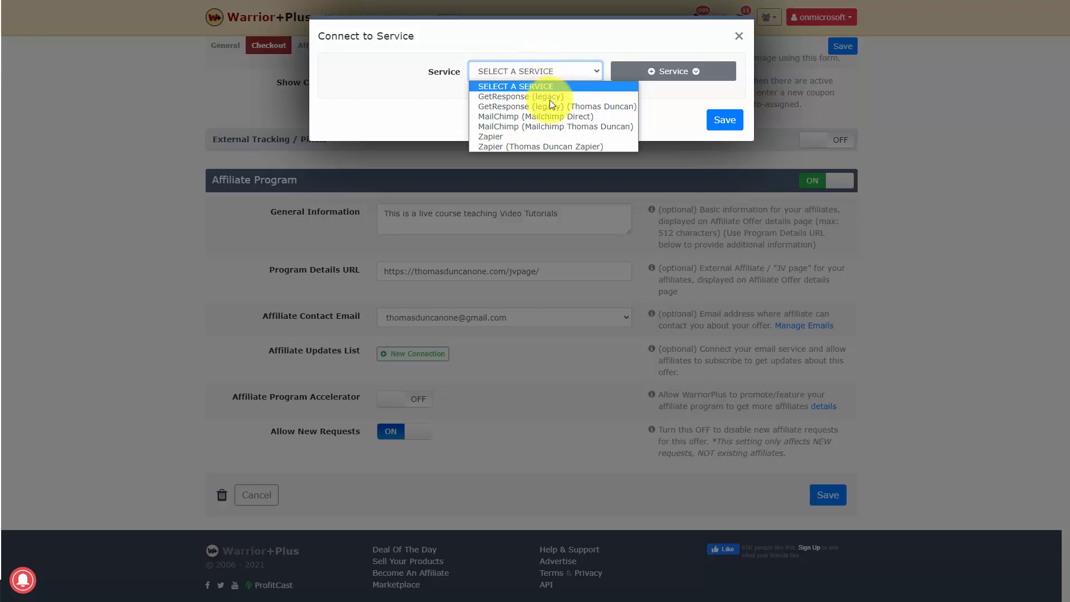
{"action": "left_click", "coordinate": [550, 117]}
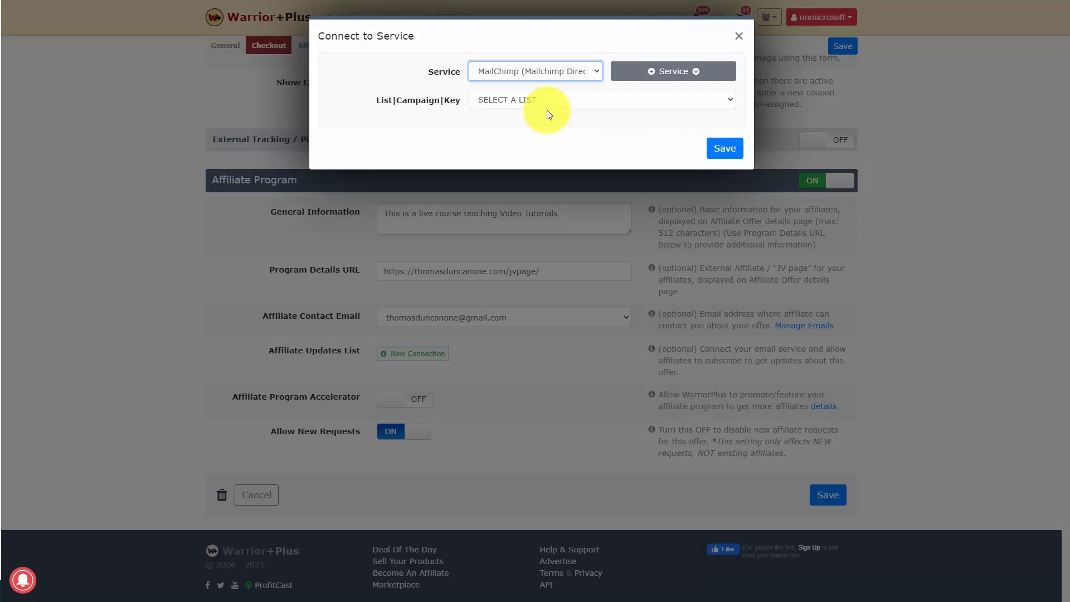
{"action": "left_click", "coordinate": [536, 101]}
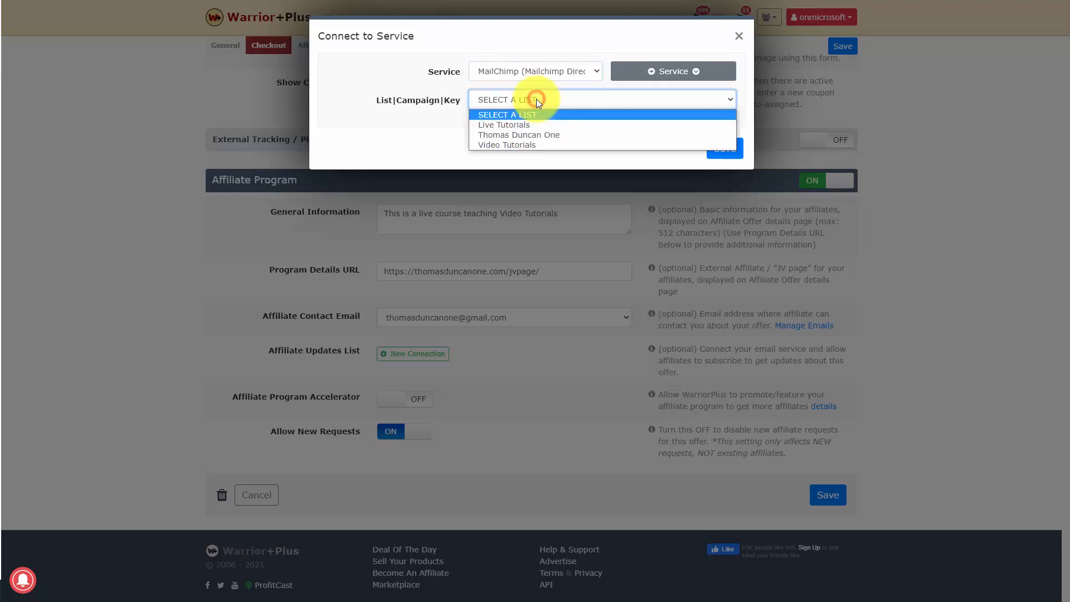
{"action": "left_click", "coordinate": [532, 144]}
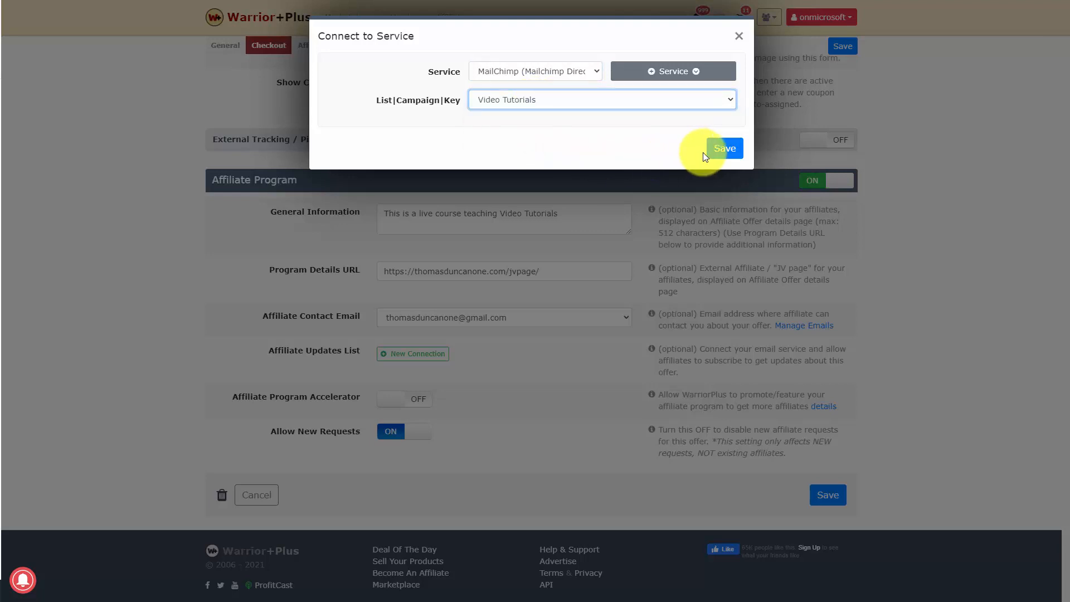
{"action": "left_click", "coordinate": [721, 149]}
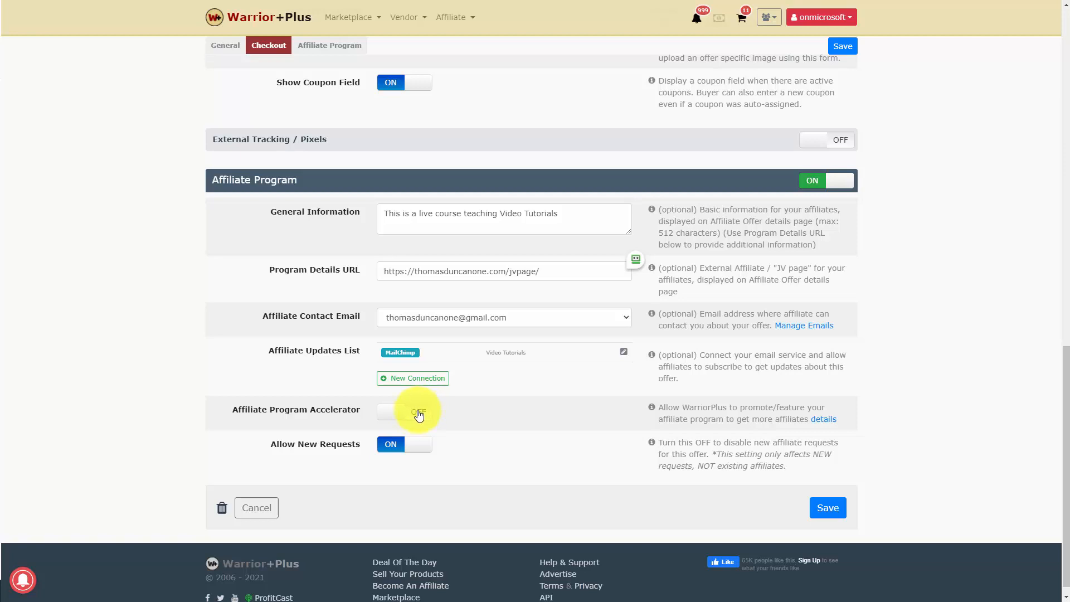
- Turn on the Affiliate Program Accelerator and save the offer settings
{"action": "left_click", "coordinate": [418, 413]}
{"action": "scroll", "coordinate": [456, 416], "scroll_direction": "down", "scroll_amount": 1}
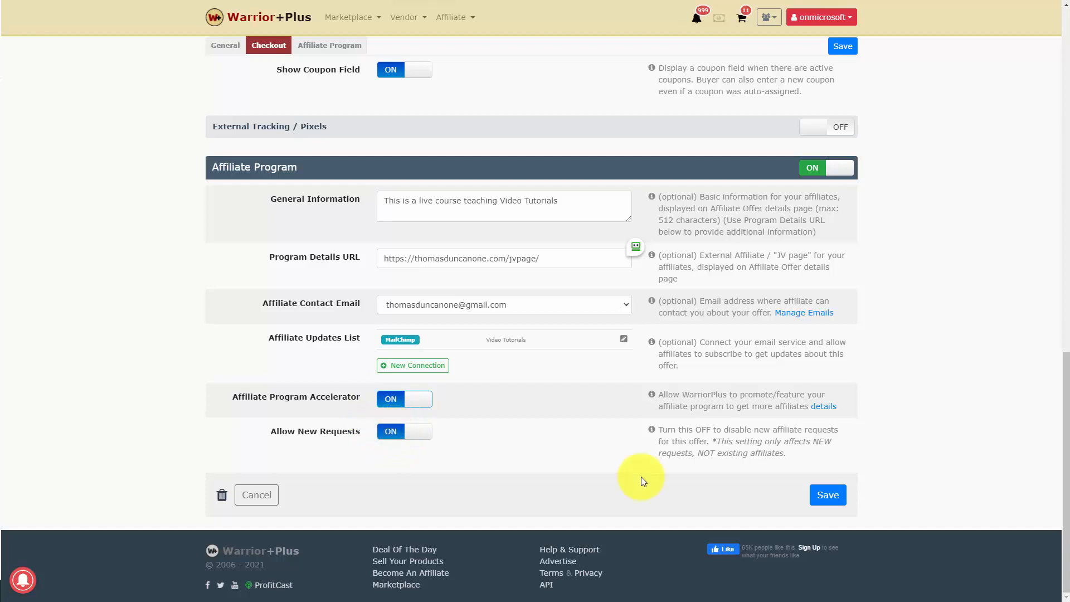
{"action": "left_click", "coordinate": [821, 495]}
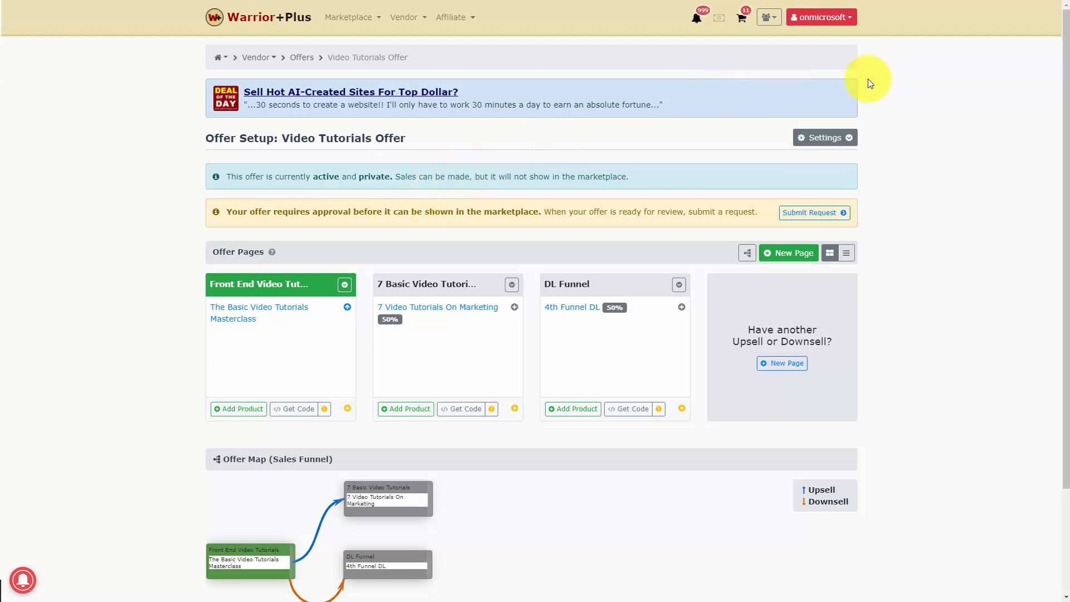
- Open the offer's Affiliate Signup Page and, from the affiliate's account, submit a request to promote the Video Tutorials Offer
{"action": "left_click", "coordinate": [848, 142]}
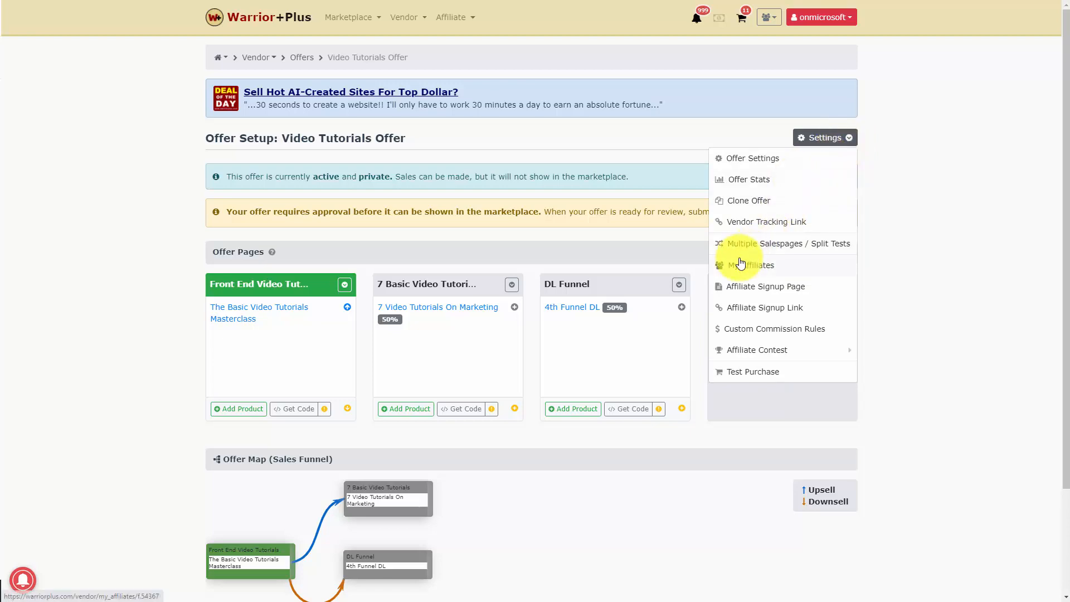
{"action": "left_click", "coordinate": [754, 289]}
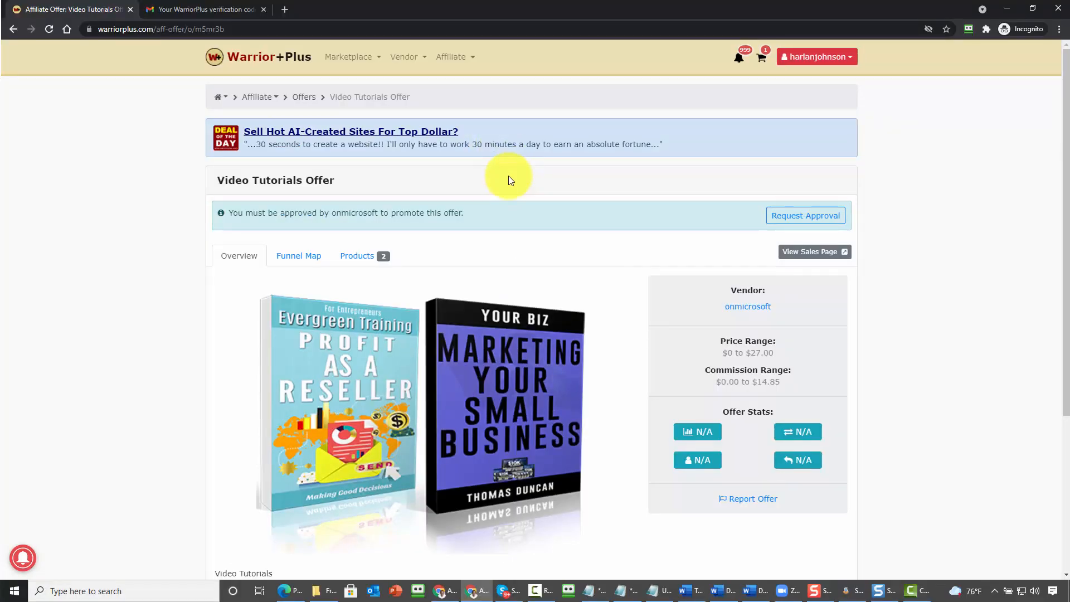
{"action": "left_click", "coordinate": [786, 217]}
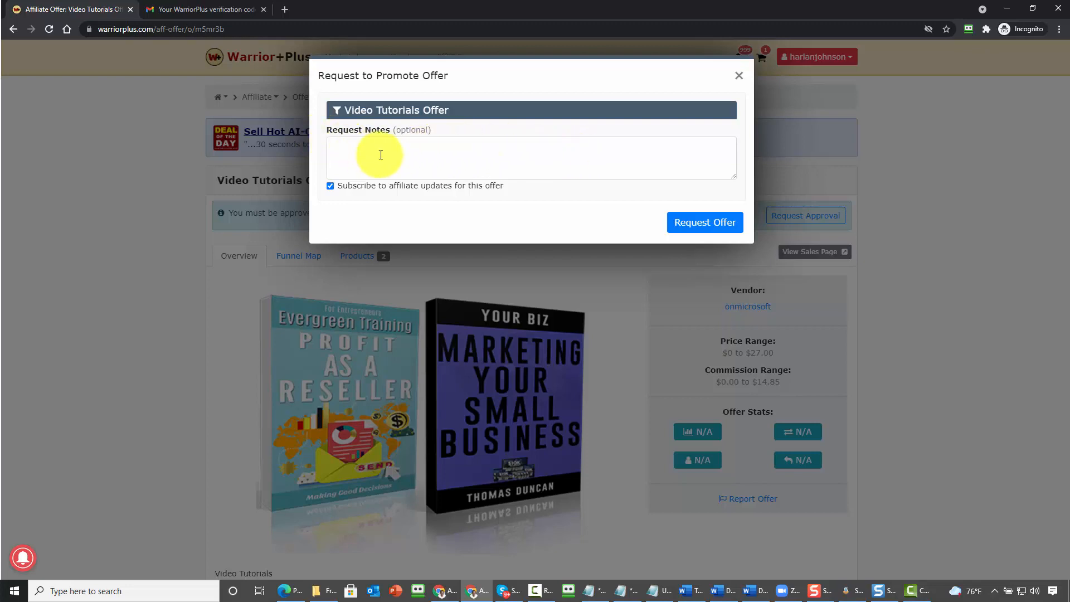
{"action": "left_click", "coordinate": [689, 222]}
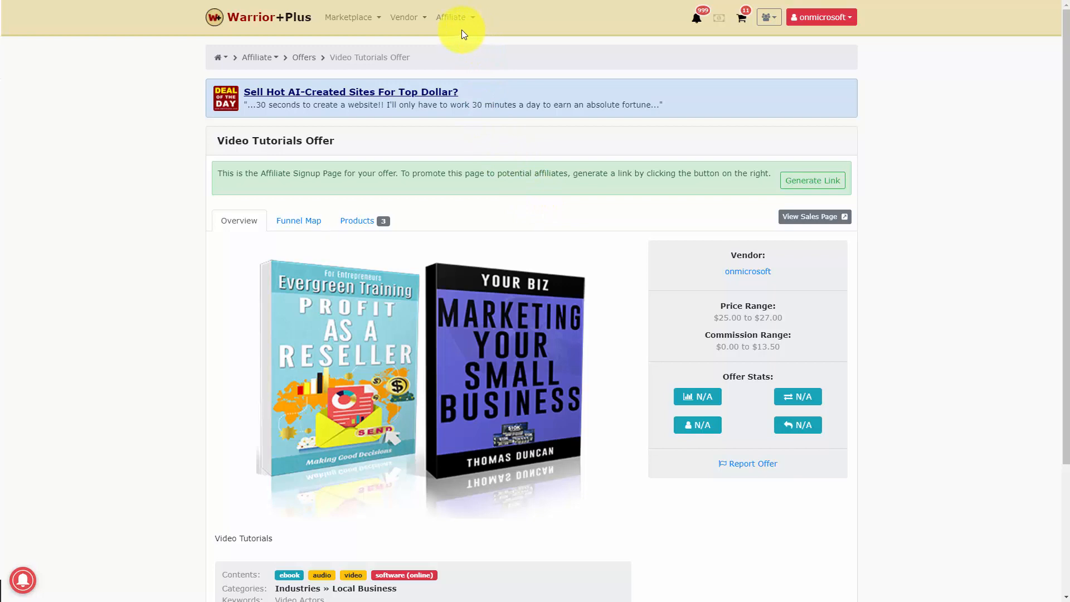
- Open the vendor's list of current affiliates and set Auto-approve to No for the first affiliate
{"action": "left_click", "coordinate": [405, 19]}
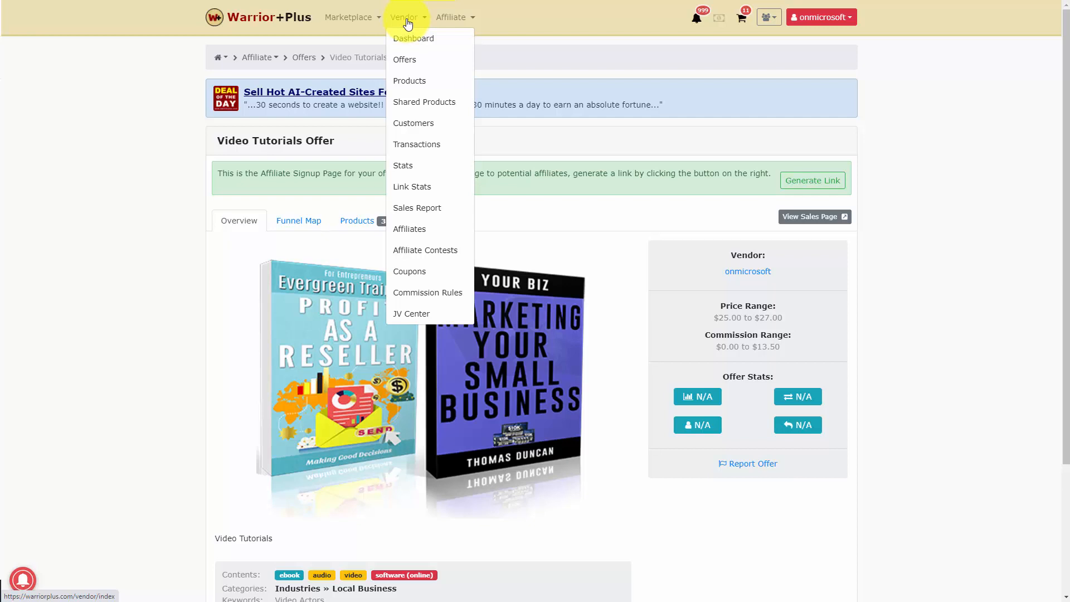
{"action": "left_click", "coordinate": [413, 234]}
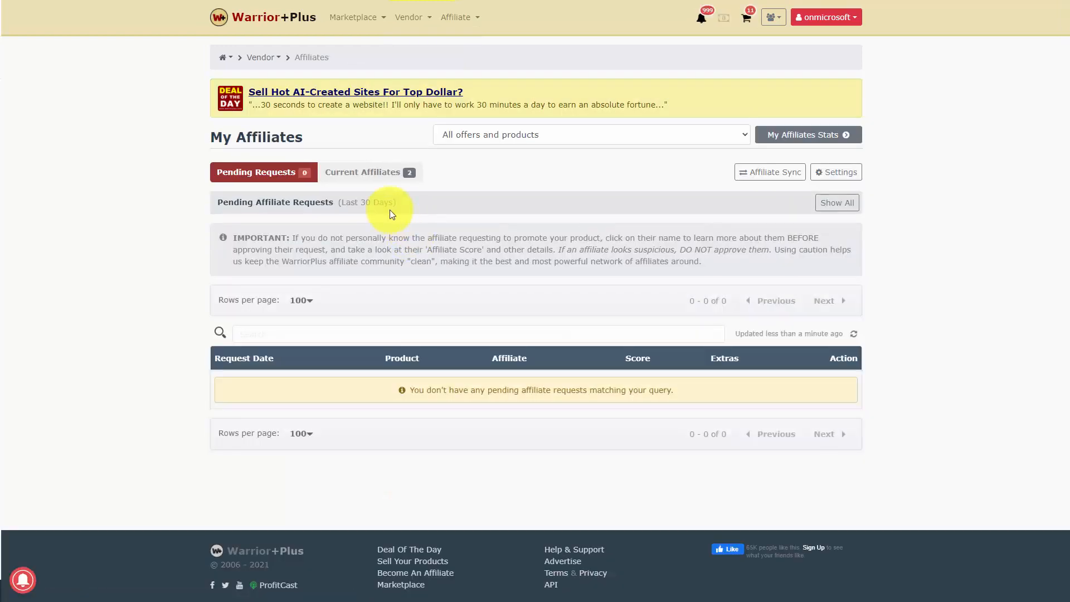
{"action": "left_click", "coordinate": [371, 171]}
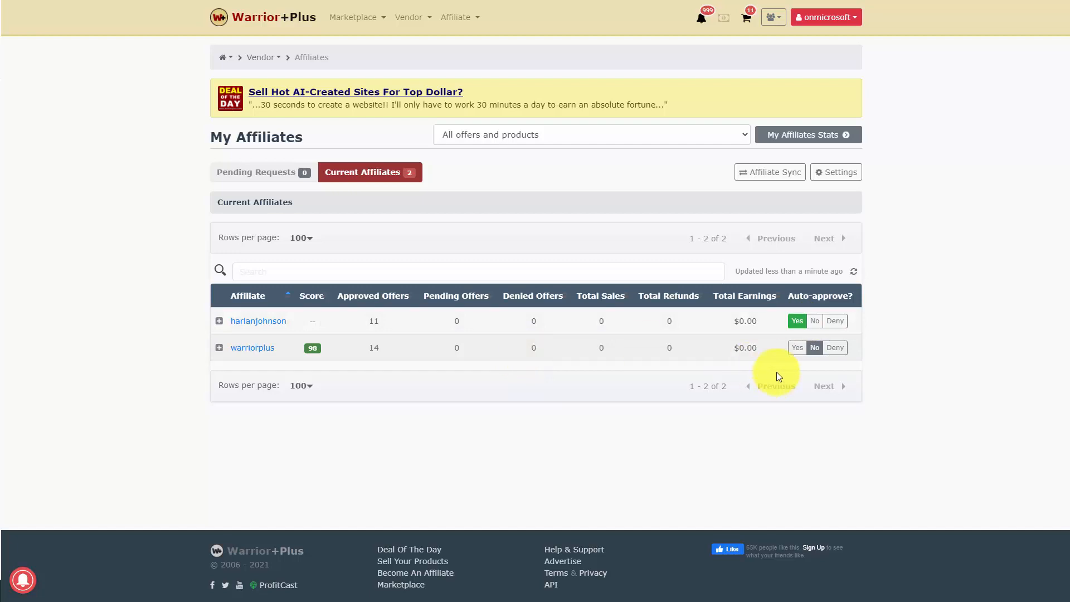
{"action": "left_click", "coordinate": [818, 327]}
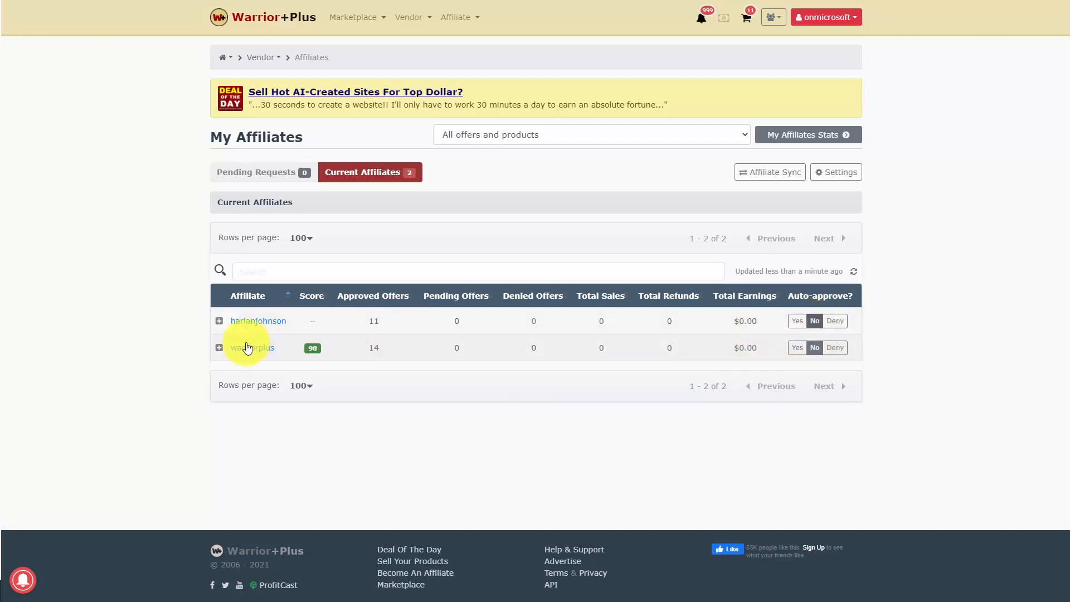
- Expand the first affiliate's offers and save the approval status for the Video Tutorials Offer as denied
{"action": "left_click", "coordinate": [219, 322]}
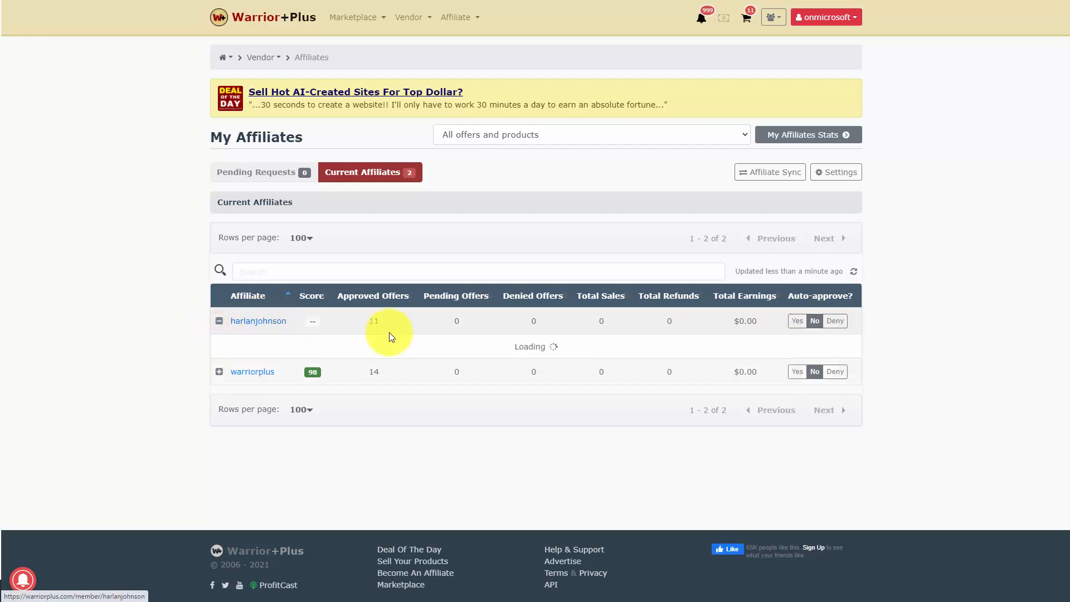
{"action": "scroll", "coordinate": [389, 332], "scroll_direction": "down", "scroll_amount": 1}
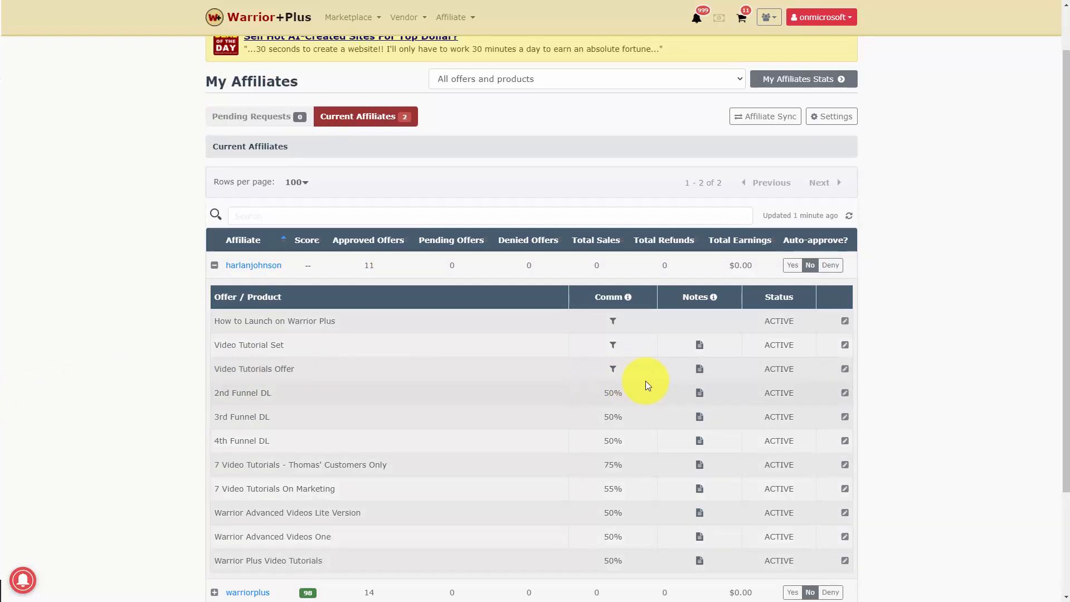
{"action": "left_click", "coordinate": [844, 369]}
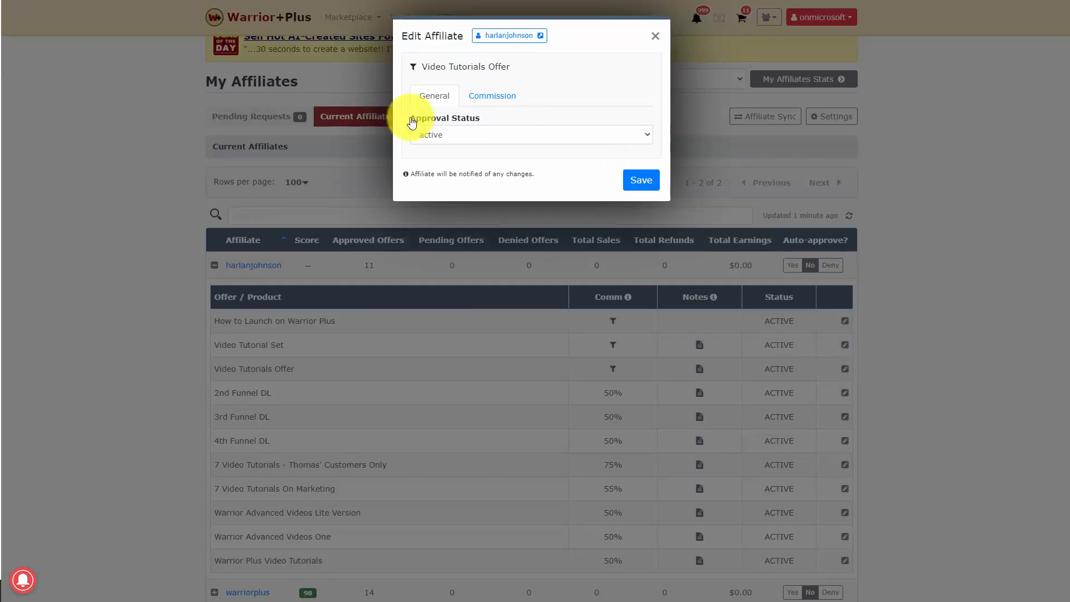
{"action": "left_click", "coordinate": [595, 143]}
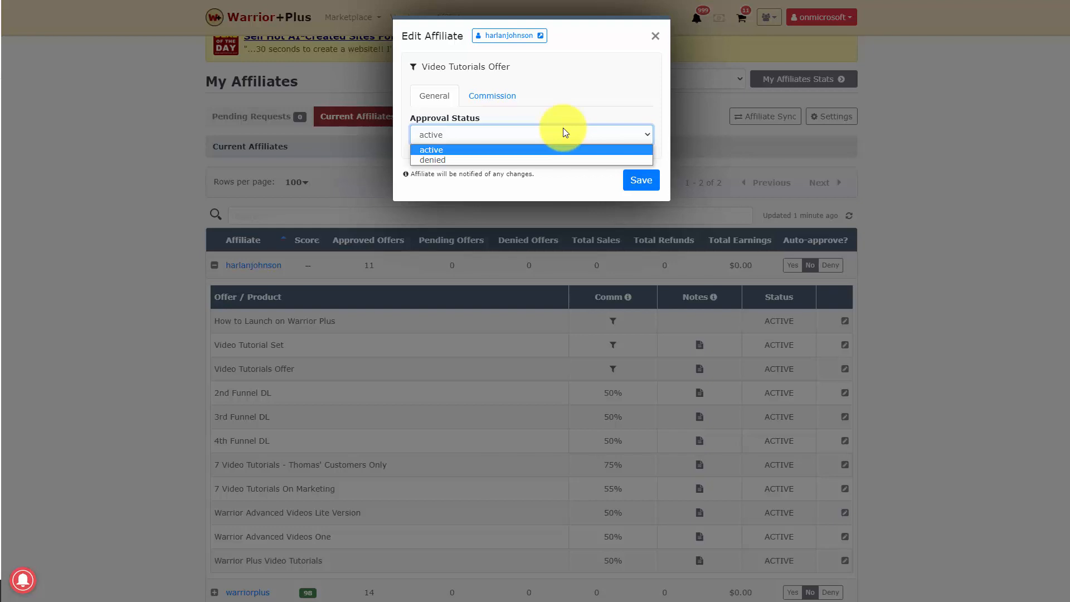
{"action": "left_click", "coordinate": [544, 160]}
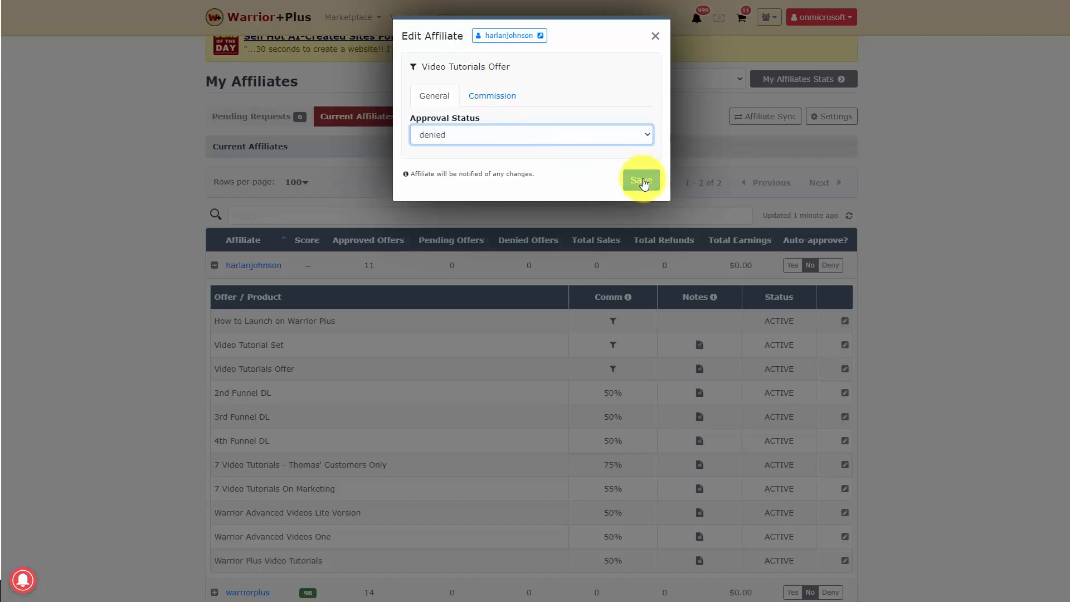
{"action": "left_click", "coordinate": [642, 180]}
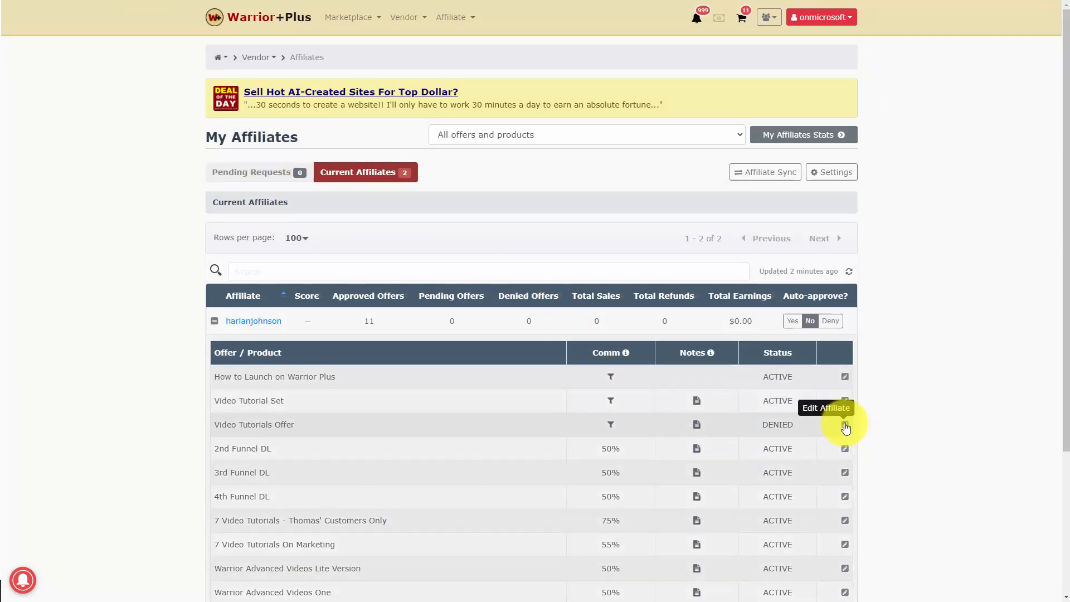
- Save the first affiliate's approval status for the Video Tutorials Offer as active, and reload the offer page in the affiliate's account
{"action": "left_click", "coordinate": [844, 425]}
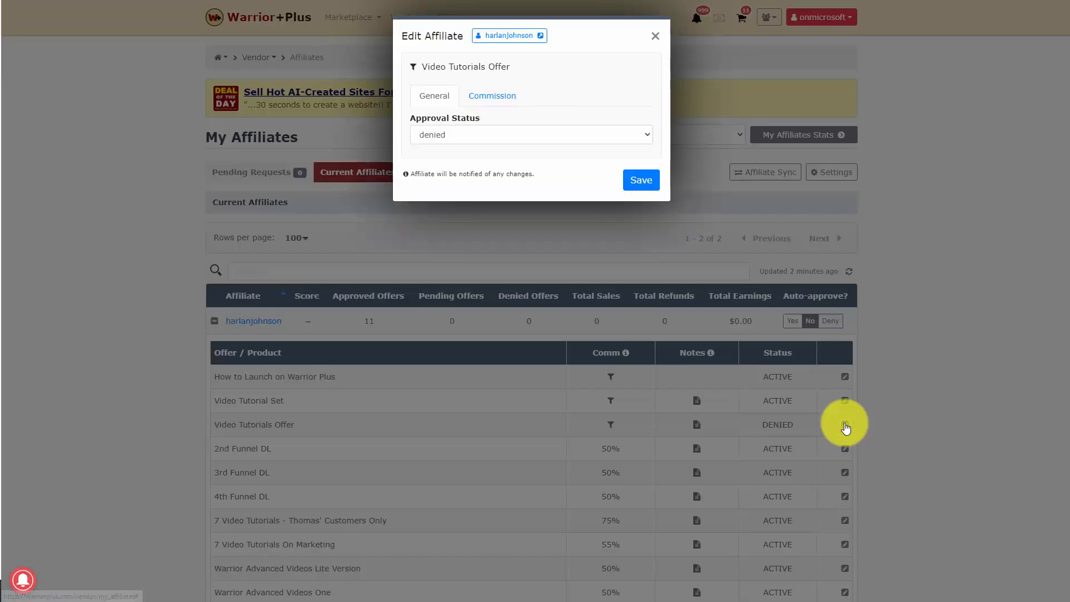
{"action": "left_click", "coordinate": [530, 136]}
{"action": "left_click", "coordinate": [514, 151]}
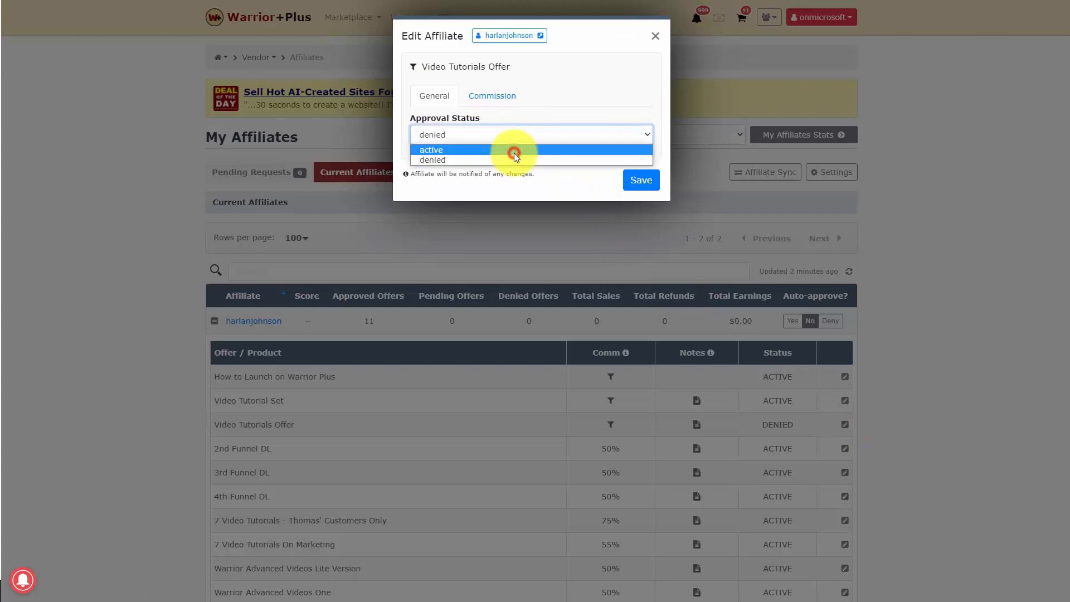
{"action": "left_click", "coordinate": [640, 179]}
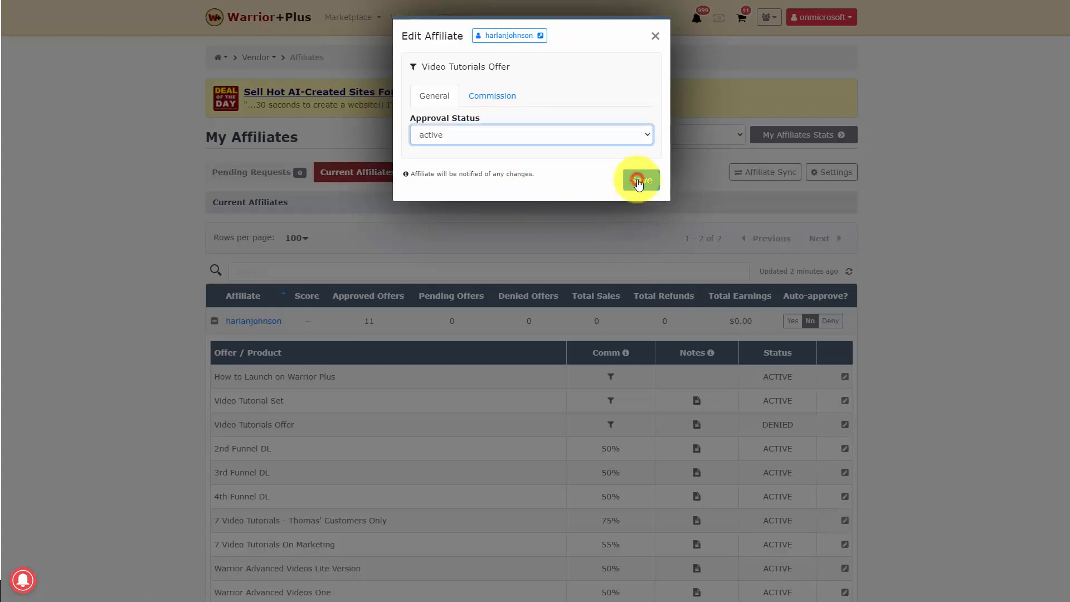
{"action": "key", "text": "alt+Tab"}
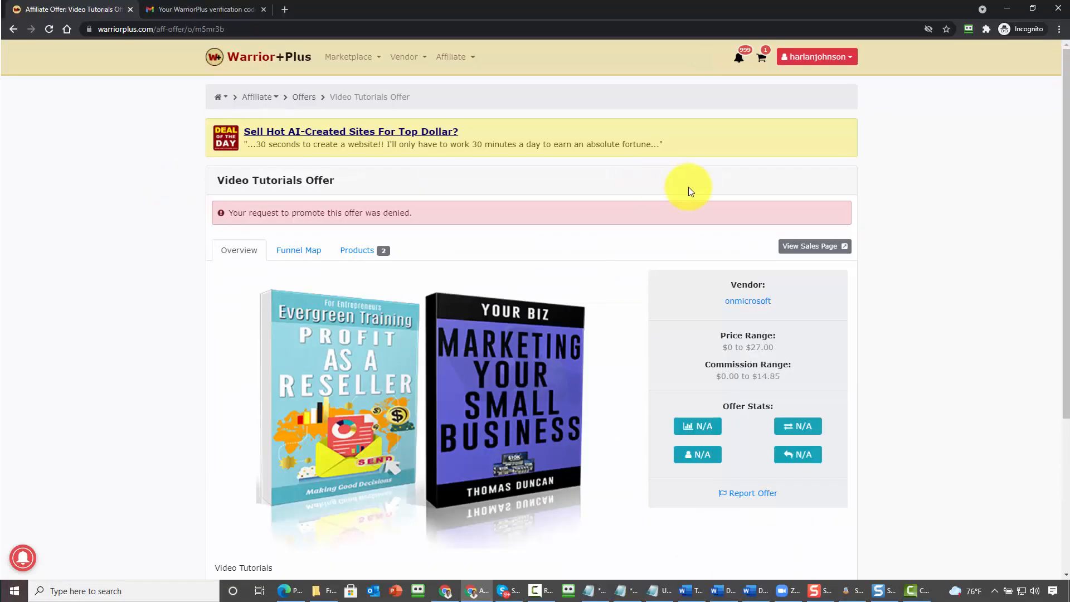
{"action": "key", "text": "F5"}
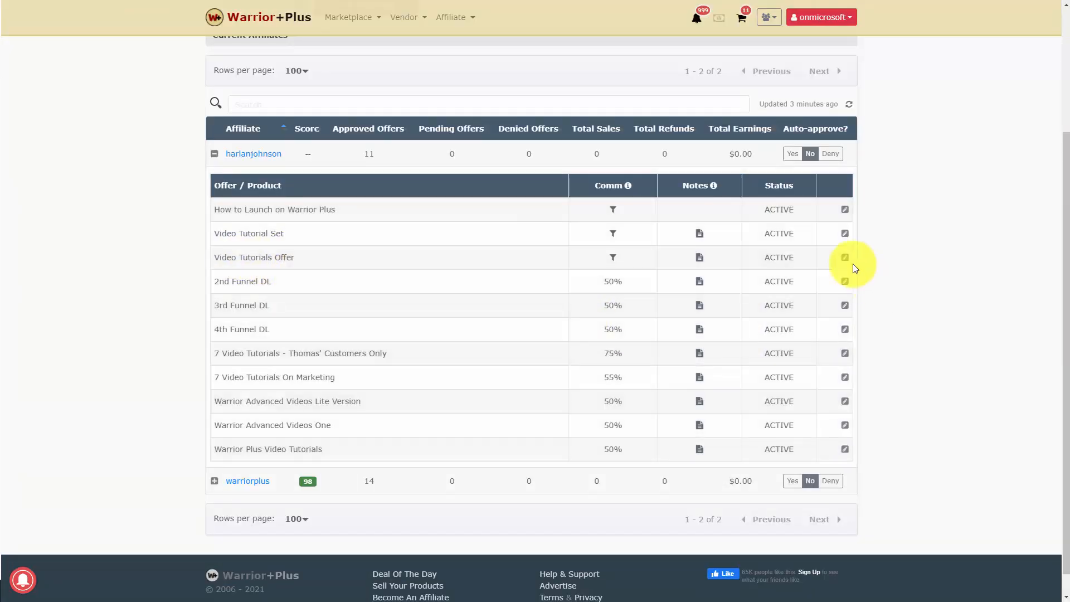
- Save the affiliate's commission rates for 4th Funnel DL and 7 Video Tutorials On Marketing as 75%, and check the reloaded products list in the affiliate's account
{"action": "left_click", "coordinate": [844, 259]}
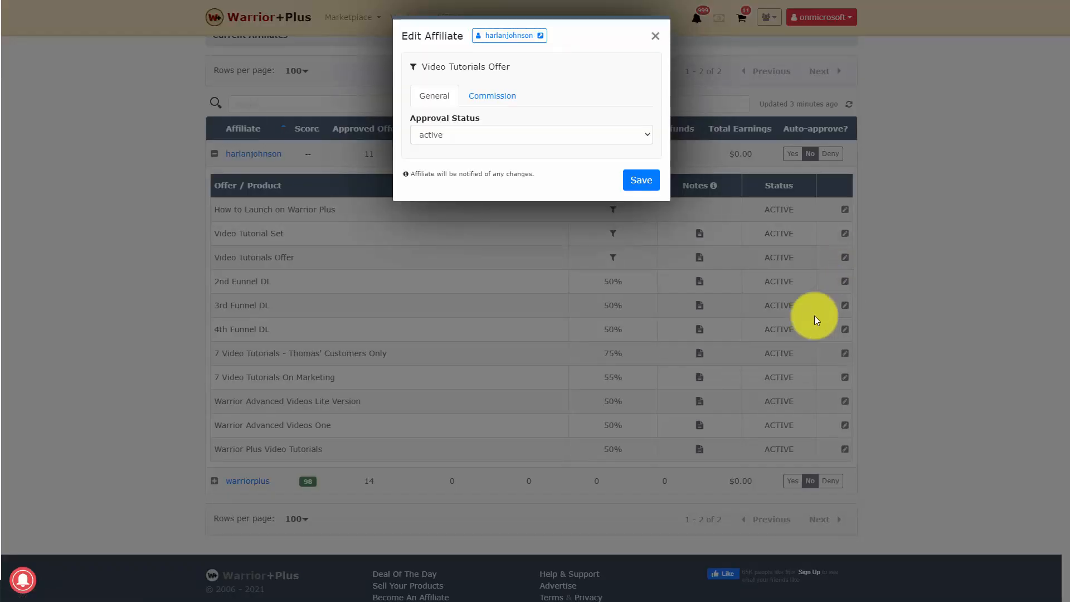
{"action": "left_click", "coordinate": [496, 99]}
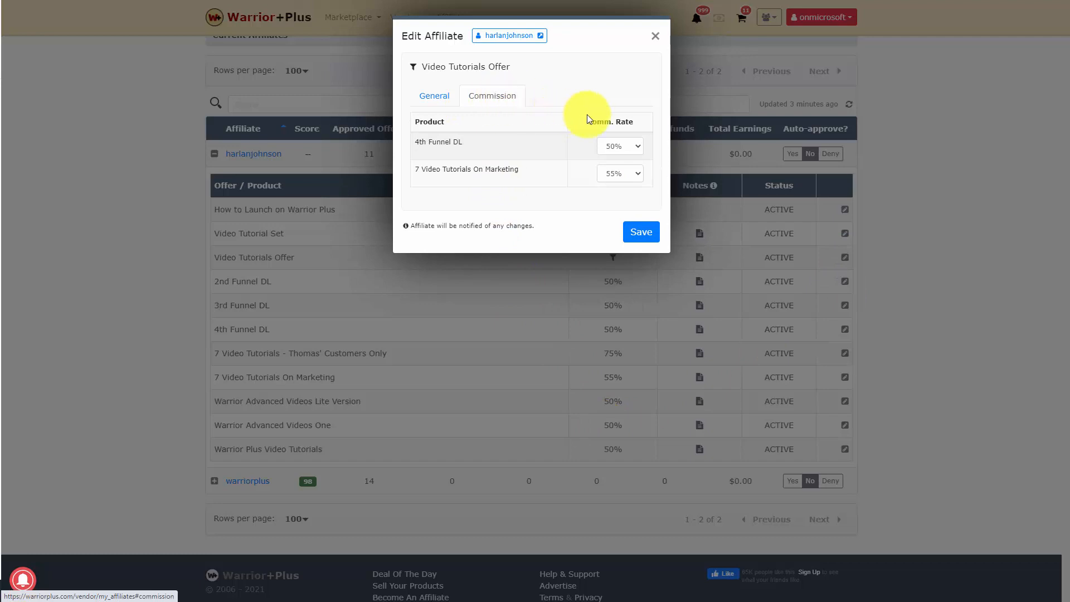
{"action": "left_click", "coordinate": [628, 146]}
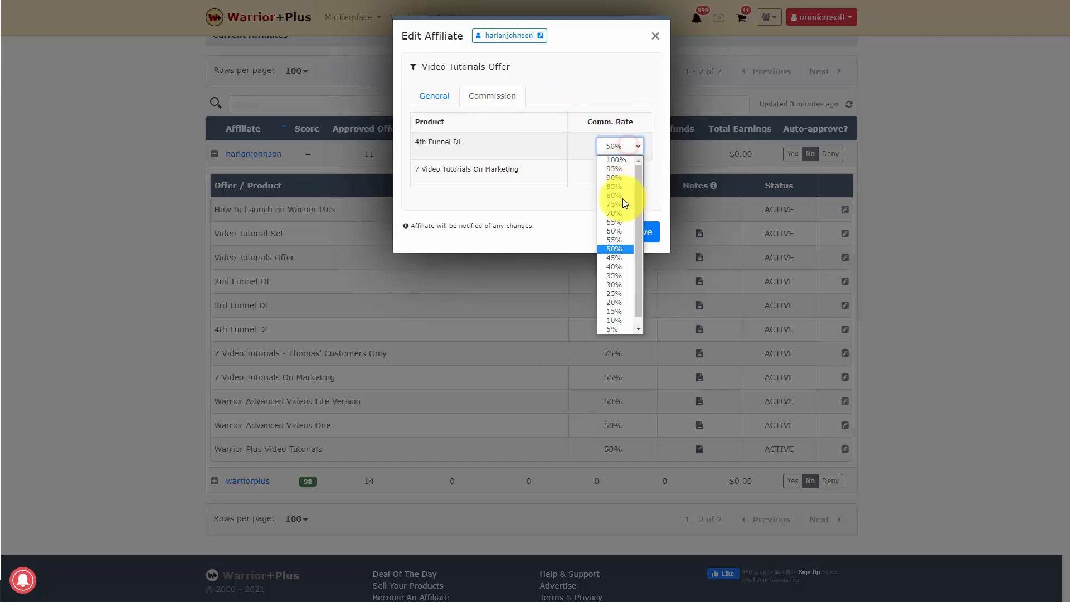
{"action": "left_click", "coordinate": [617, 205]}
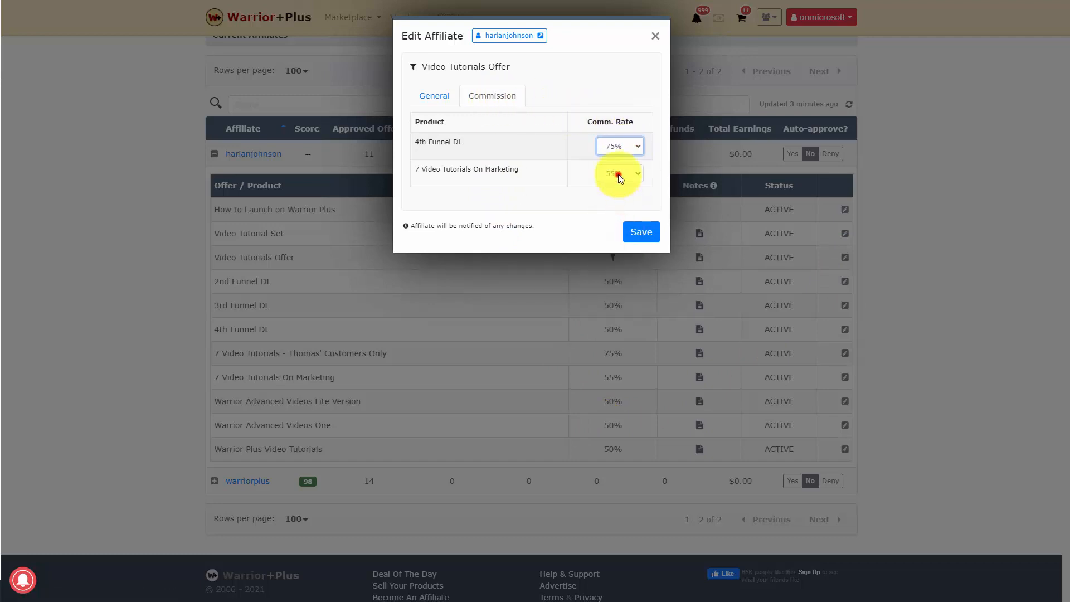
{"action": "left_click", "coordinate": [616, 174]}
{"action": "left_click", "coordinate": [613, 231]}
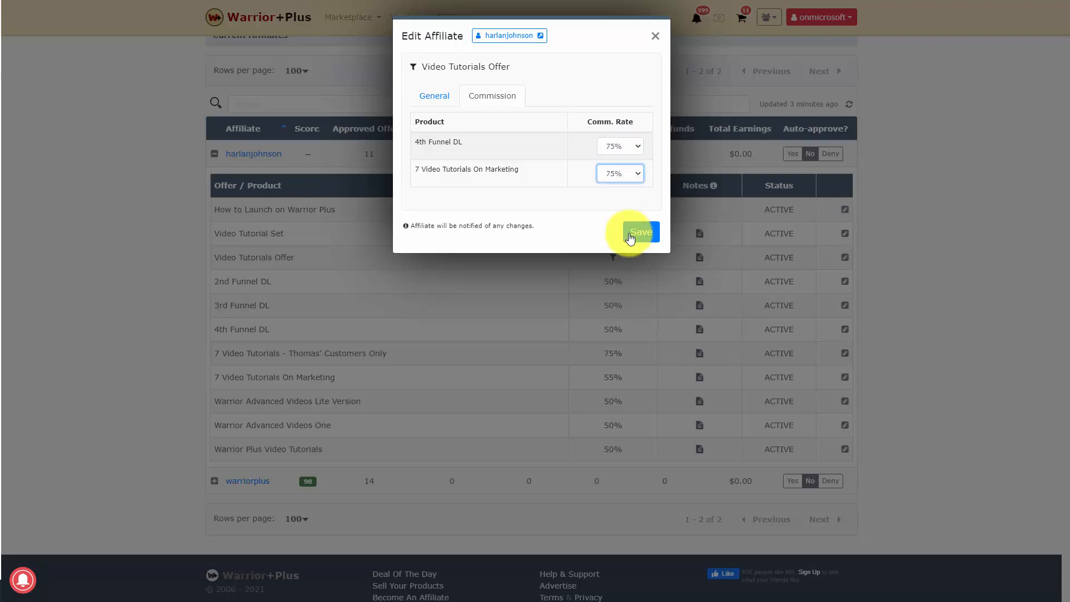
{"action": "left_click", "coordinate": [640, 231]}
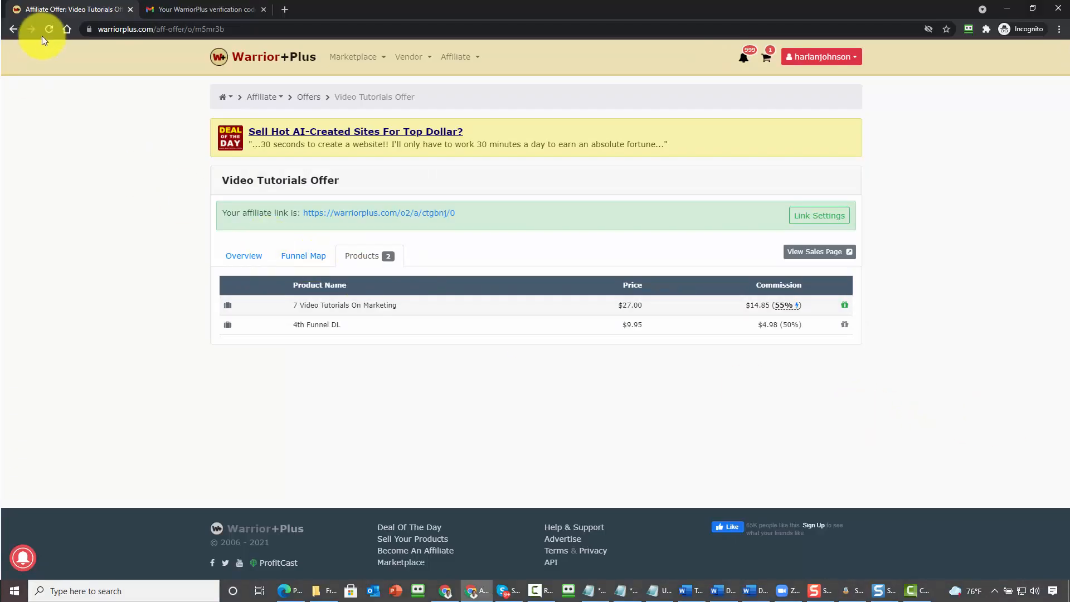
{"action": "left_click", "coordinate": [48, 28]}
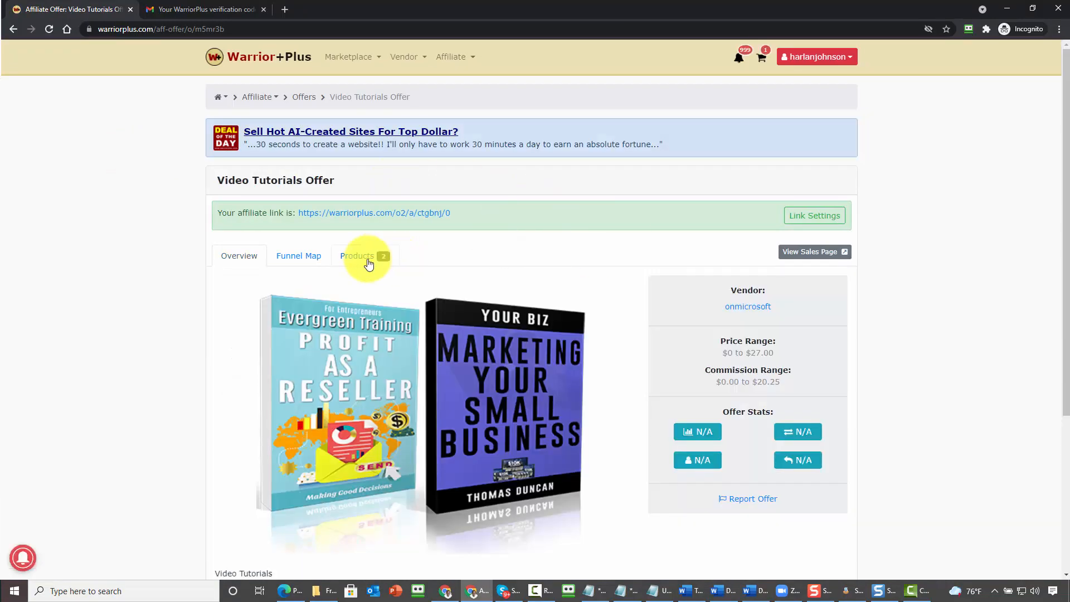
{"action": "left_click", "coordinate": [377, 259]}
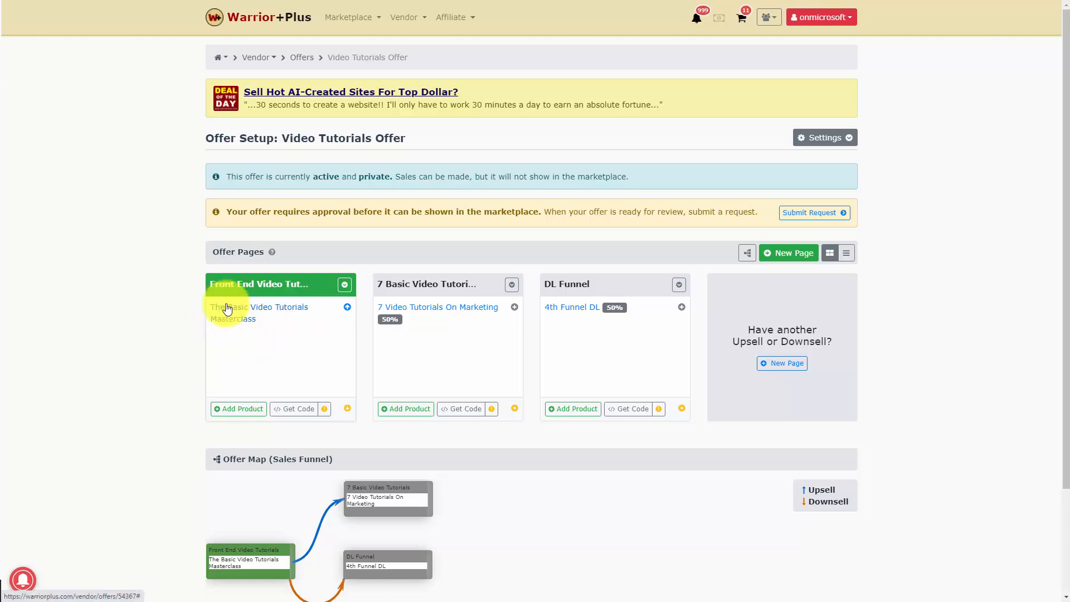
- Give The Basic Video Tutorials Masterclass on the Front End Video Tutorials page a 50% percentage commission rate and save it
{"action": "left_click", "coordinate": [262, 311]}
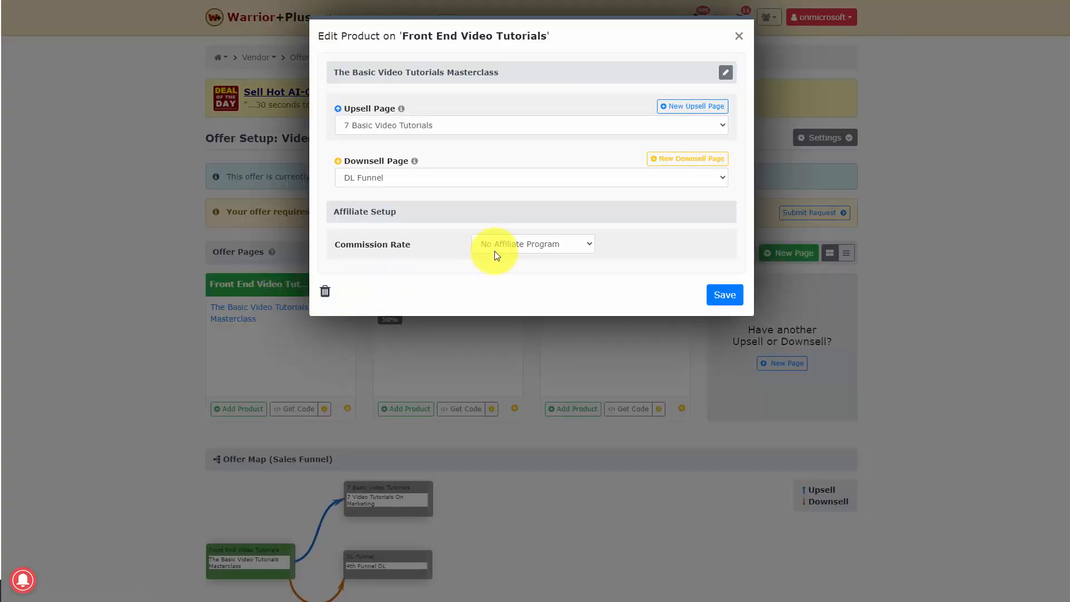
{"action": "left_click", "coordinate": [509, 242]}
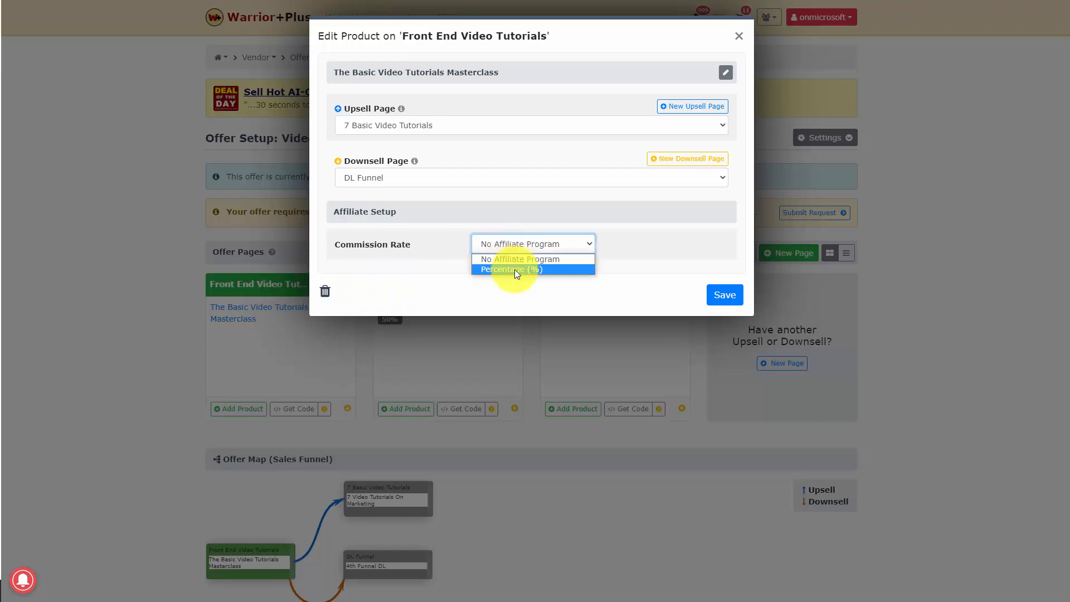
{"action": "left_click", "coordinate": [513, 269]}
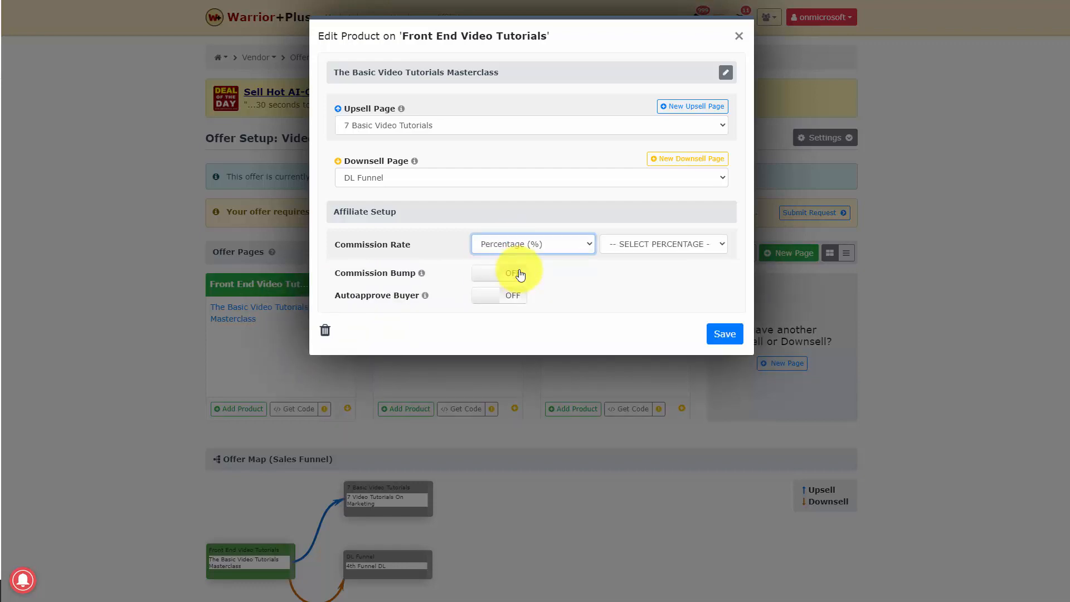
{"action": "left_click", "coordinate": [664, 245]}
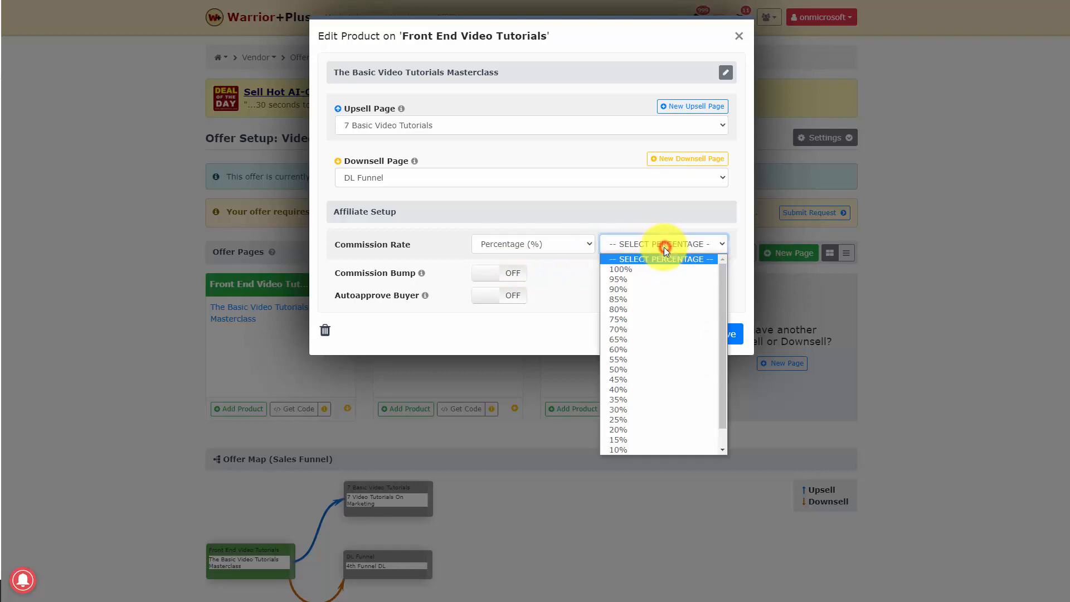
{"action": "left_click", "coordinate": [625, 369]}
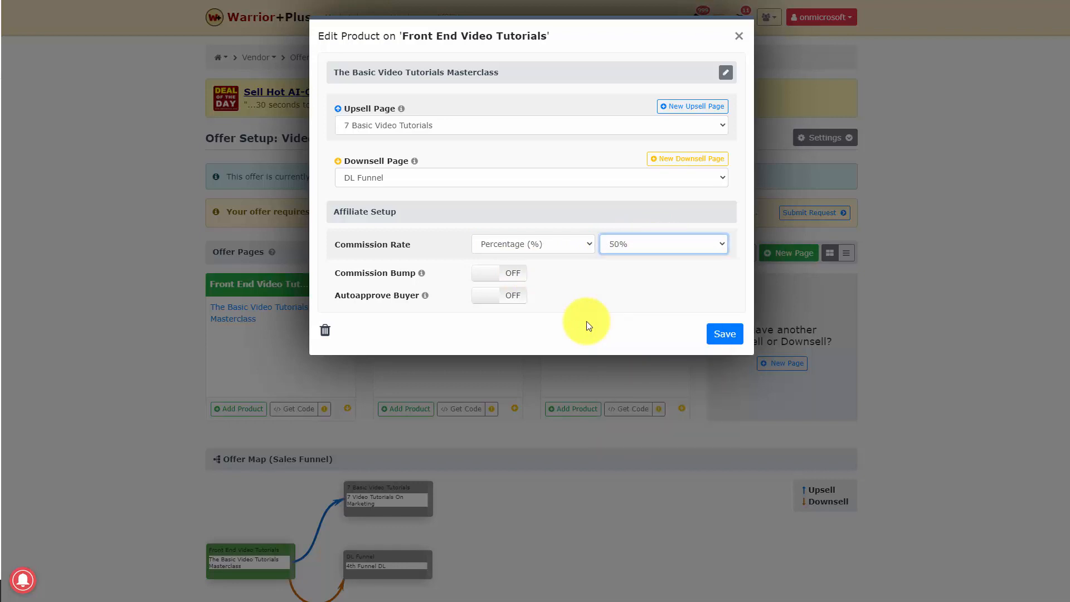
{"action": "left_click", "coordinate": [726, 333]}
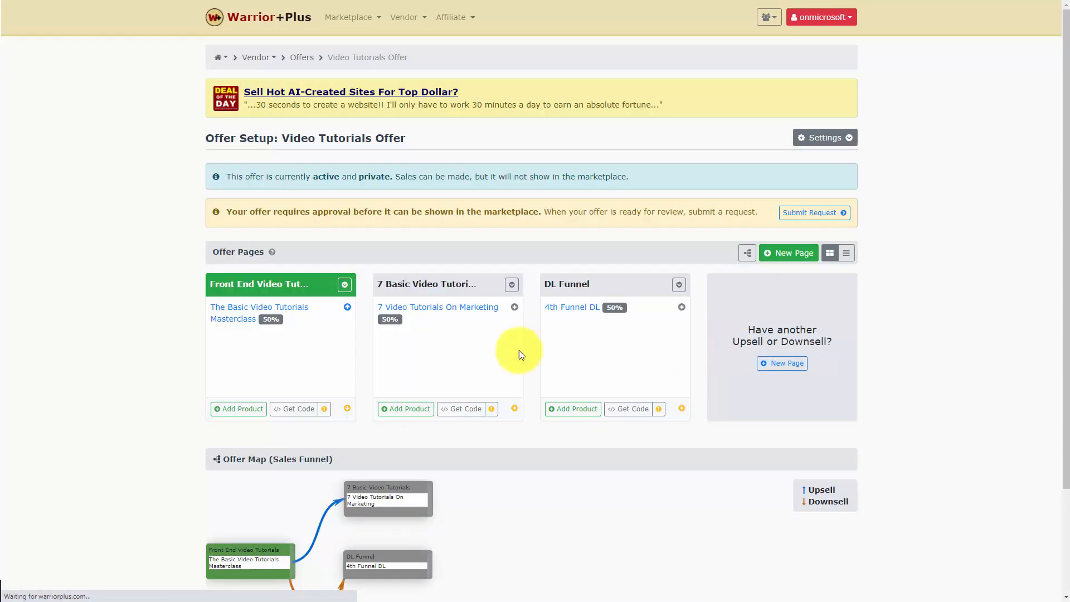